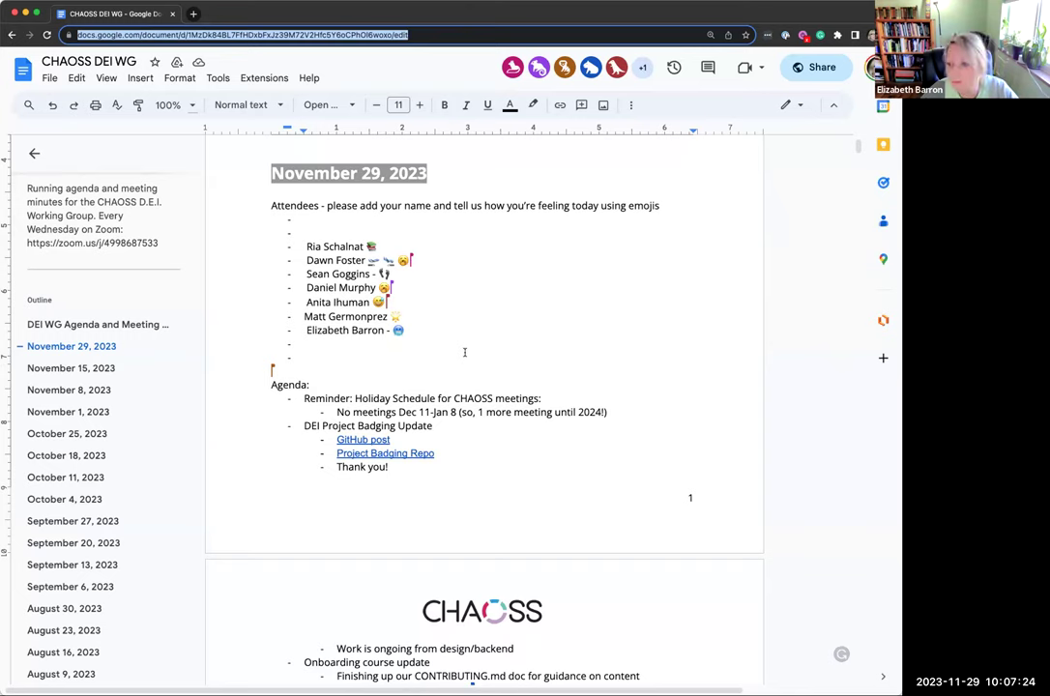
Select the holiday schedule reminder, then the DEI Project Badging Update line in the agenda
left_click(336, 364)
left_click(321, 345)
left_click(305, 398)
left_click_drag(339, 399, 611, 413)
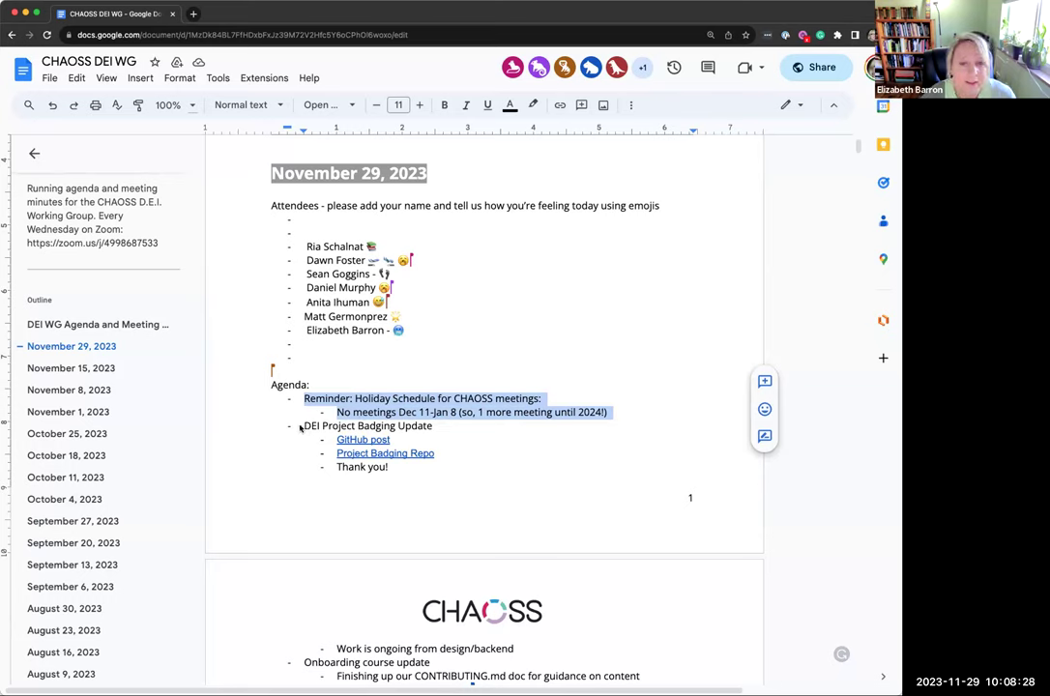
left_click_drag(304, 426, 340, 426)
triple_click(340, 427)
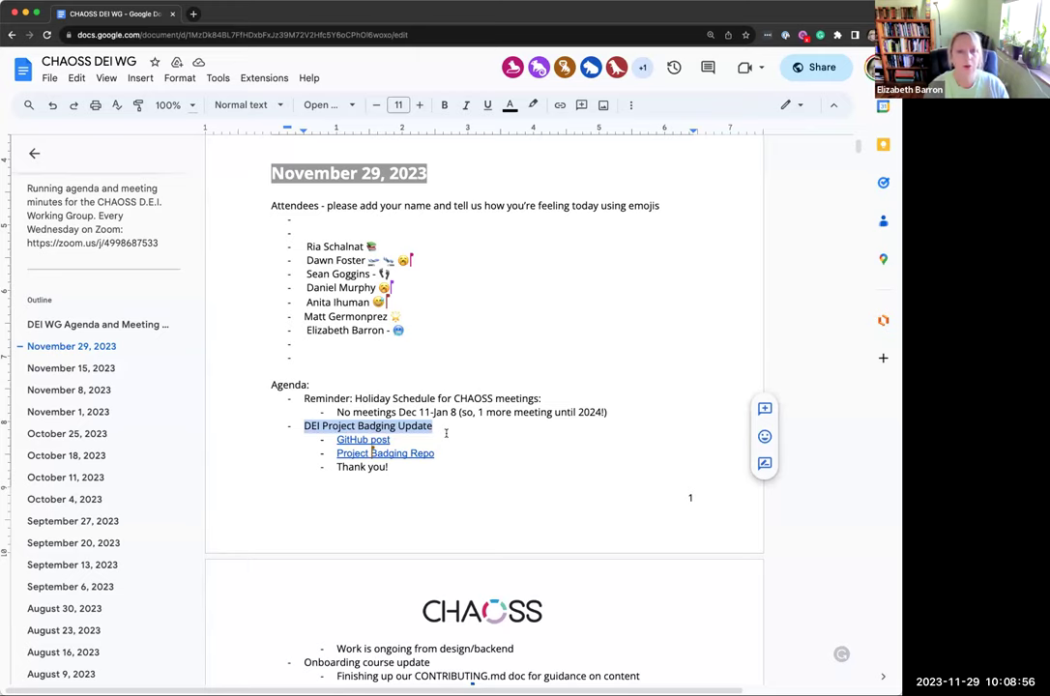
Open the GitHub post on the All In CHAOSS DEI Badging Initiative, skim it, and return
left_click(357, 440)
left_click(406, 461)
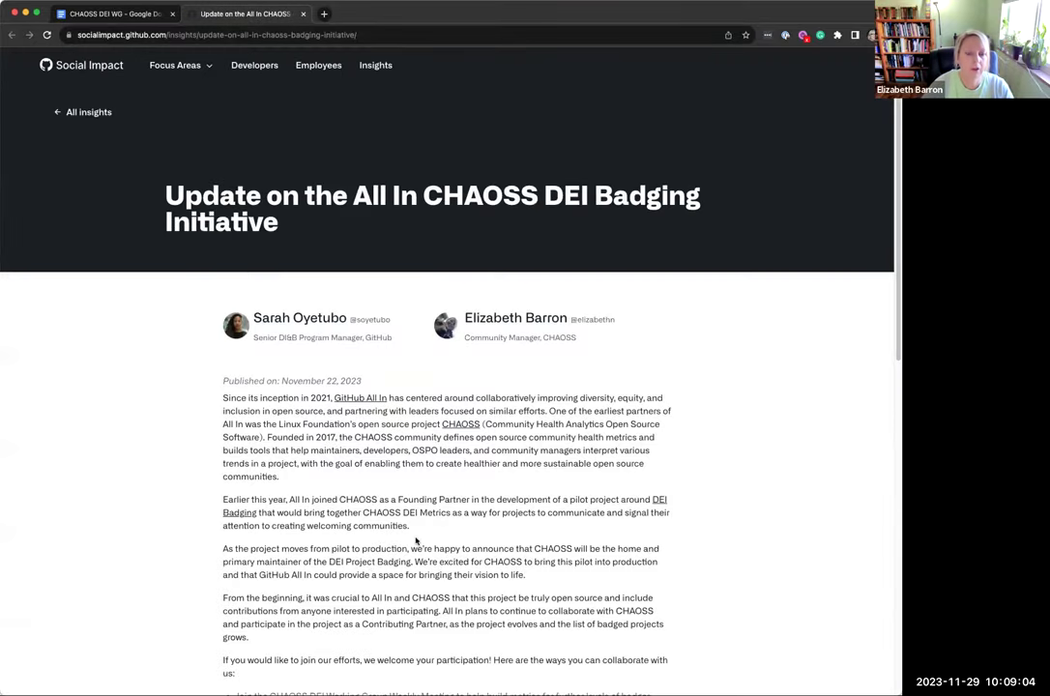
scroll(417, 542, "down", 5)
scroll(333, 558, "up", 2)
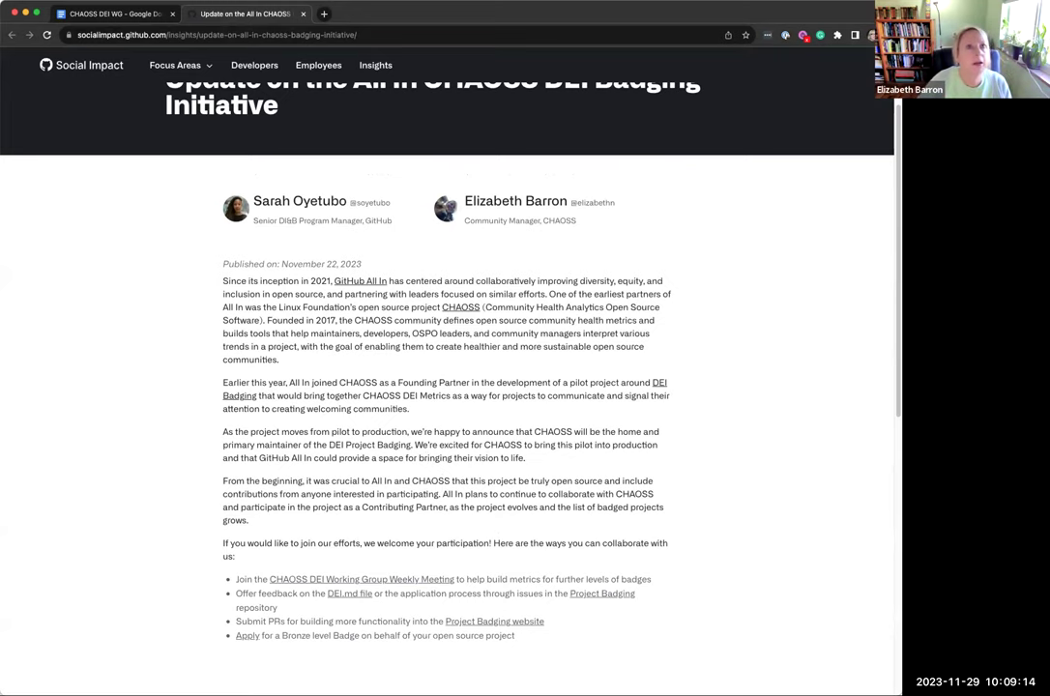
left_click(118, 15)
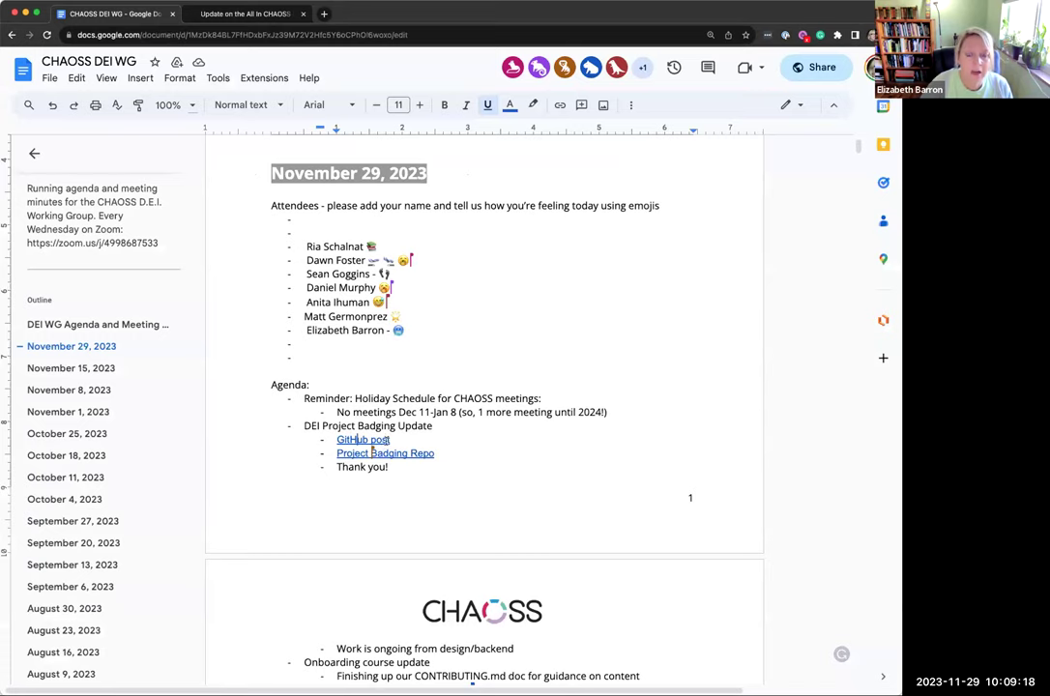
Open the badging/ProjectBadging repository from the Project Badging Repo link in a new tab
left_click(372, 453)
left_click(382, 475)
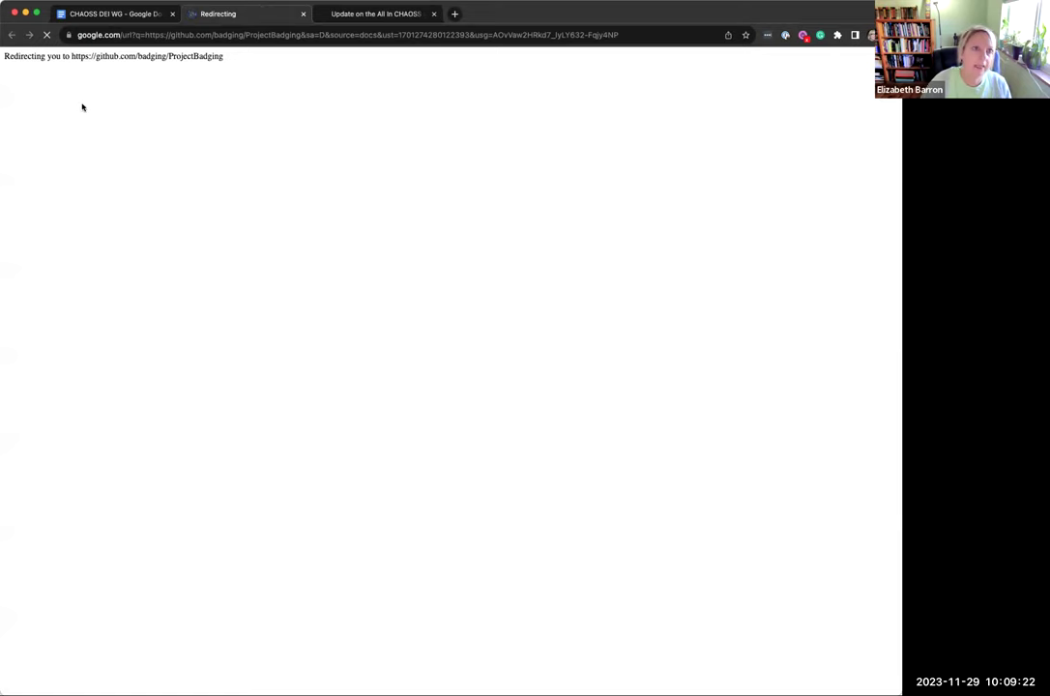
mouse_move(72, 66)
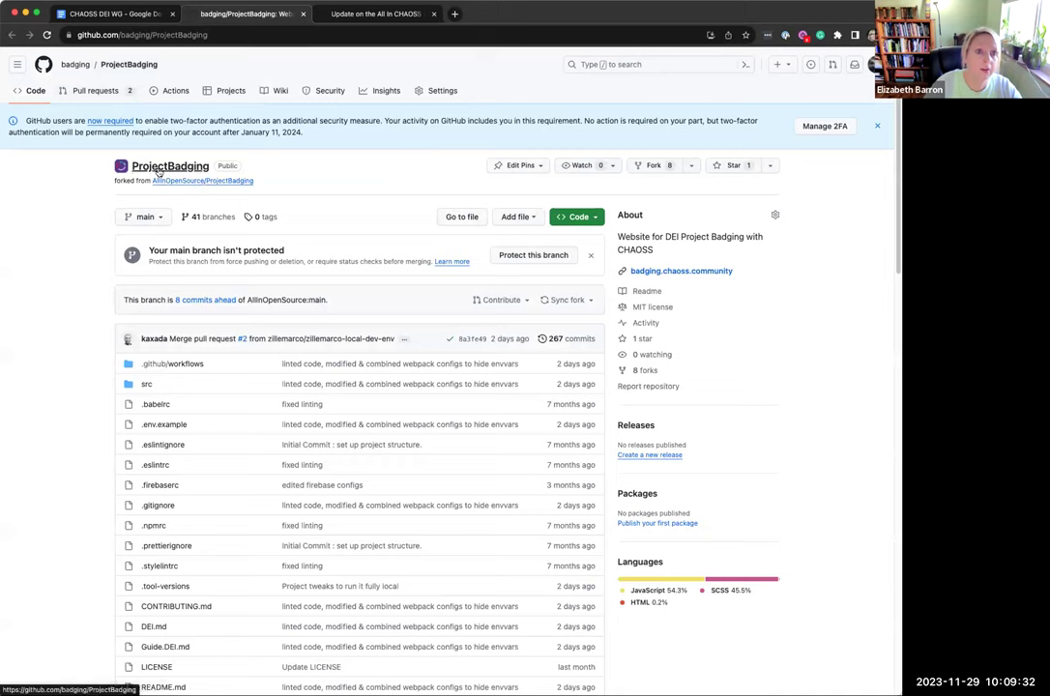
mouse_move(188, 177)
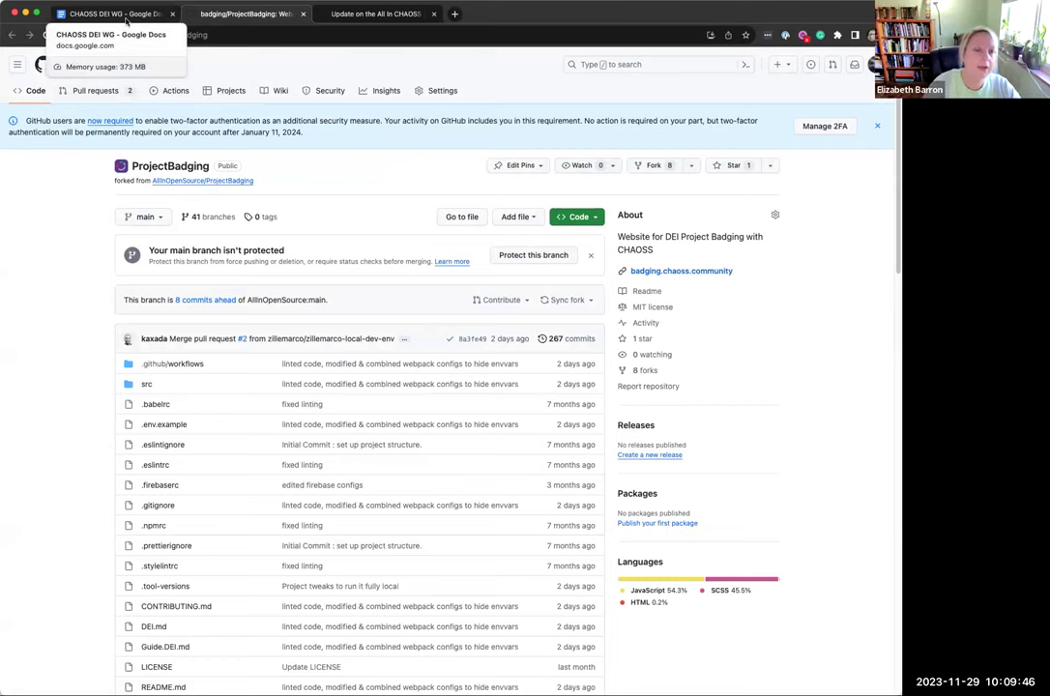
Return to the CHAOSS DEI WG agenda document tab
left_click(126, 16)
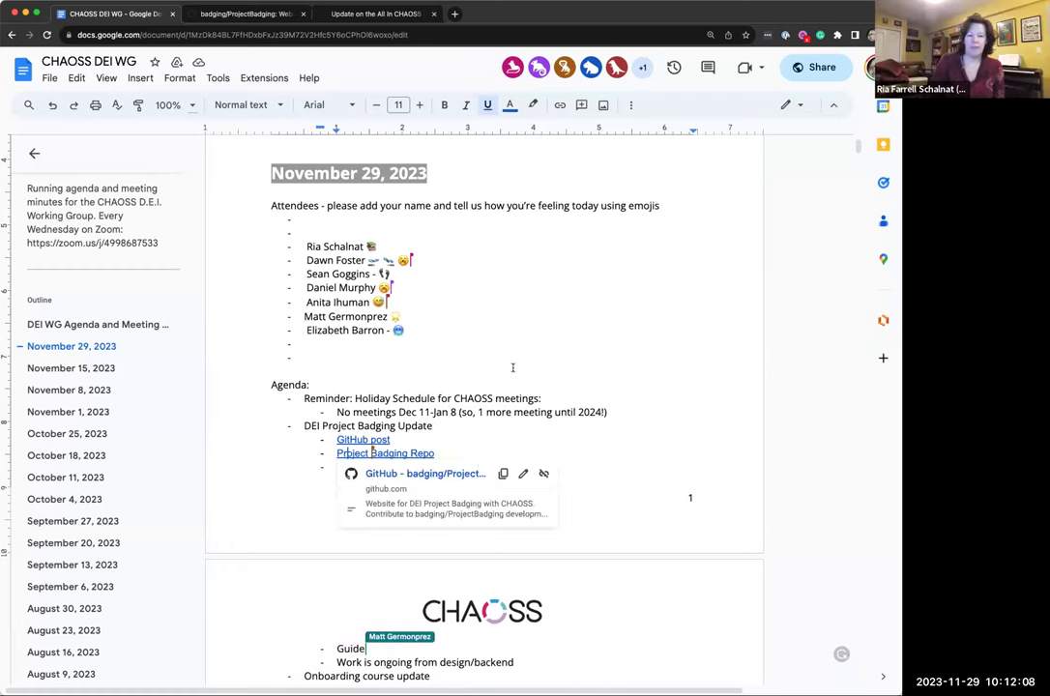
Paste the Template.DEI.md URL after the 'Template:' label in the badging update
left_click(627, 366)
scroll(627, 366, "down", 2)
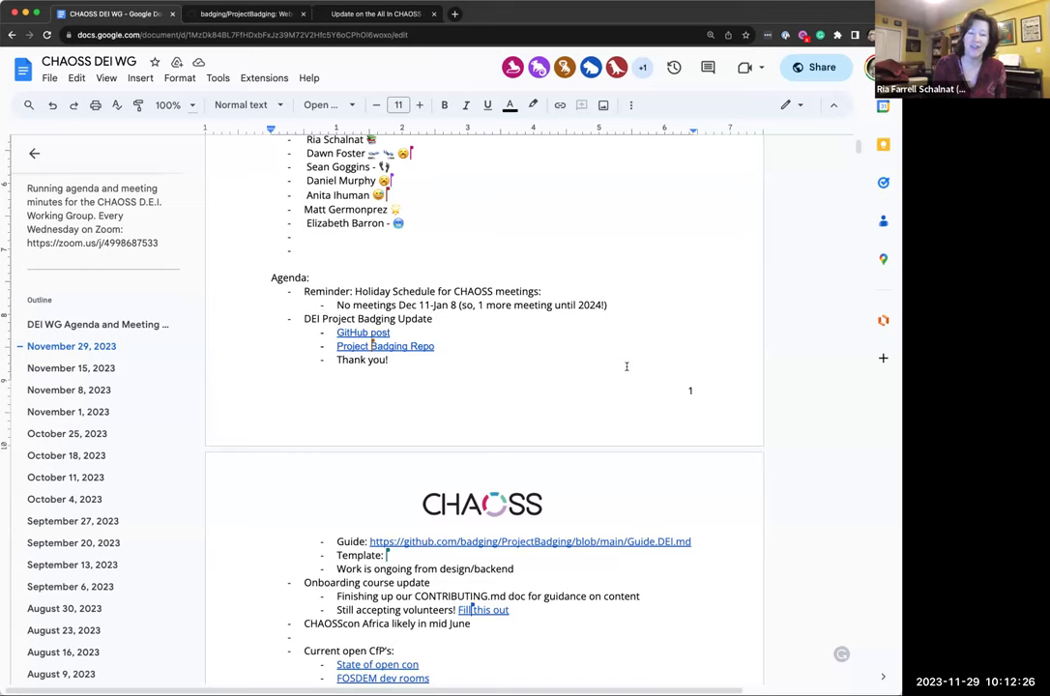
type("https://github.com/badging/ProjectBadging/blob/main/Template.DEI.md")
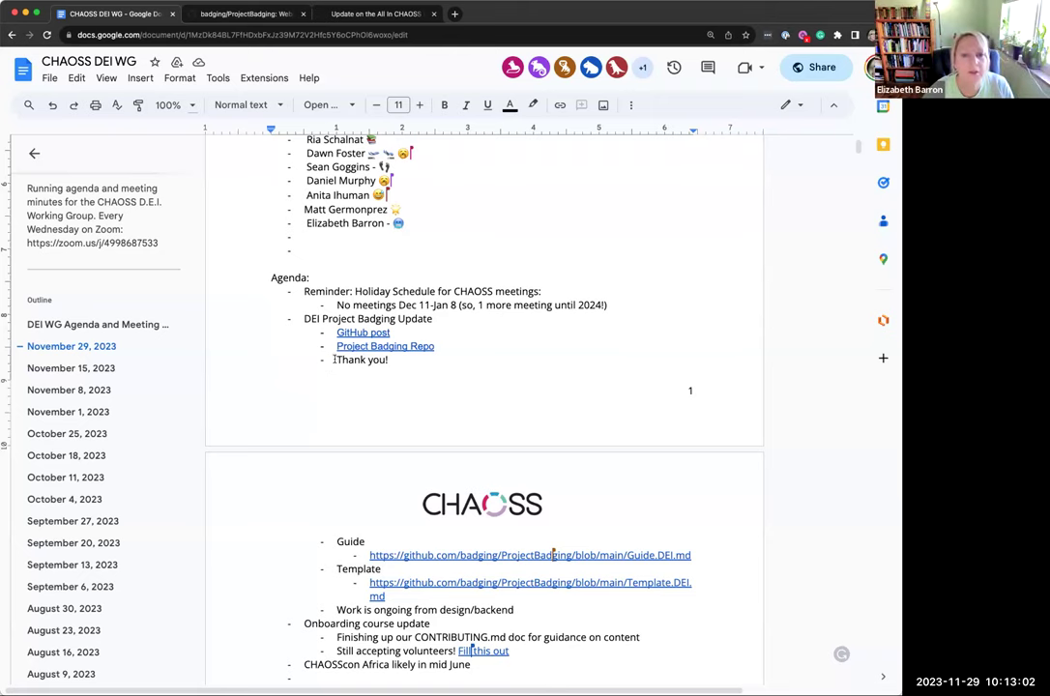
Select the 'Thank you!' line in the badging update
left_click_drag(334, 360, 390, 358)
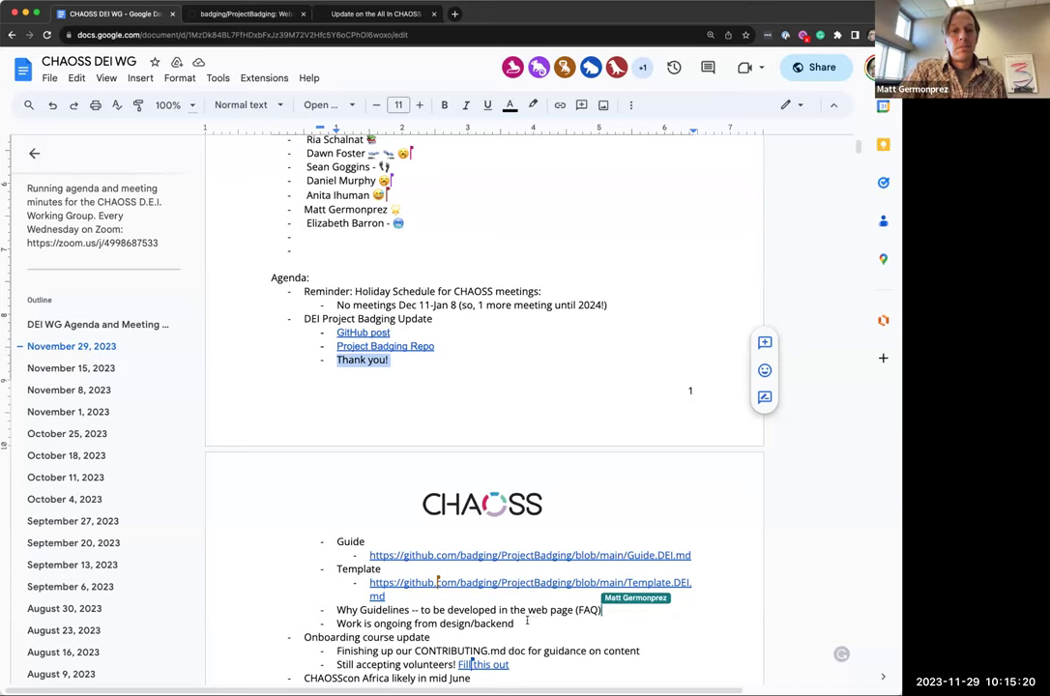
Clear the selection on the 'Thank you!' line
left_click(392, 616)
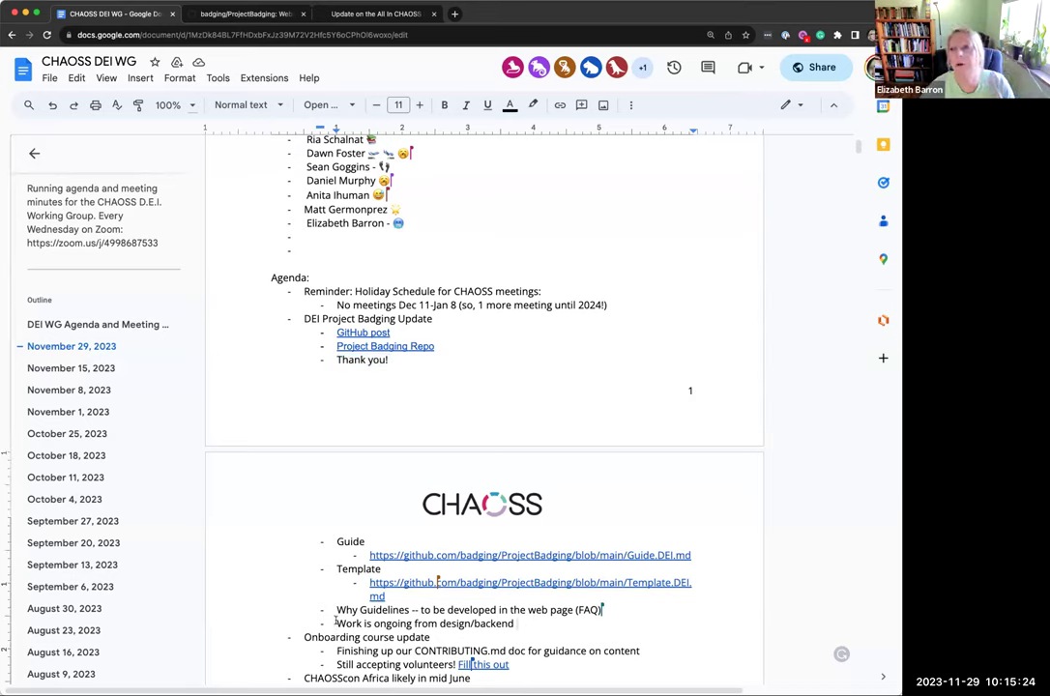
Select 'Work is ongoing from design/backend', then move the selection to 'Thank you!'
left_click_drag(337, 622, 518, 623)
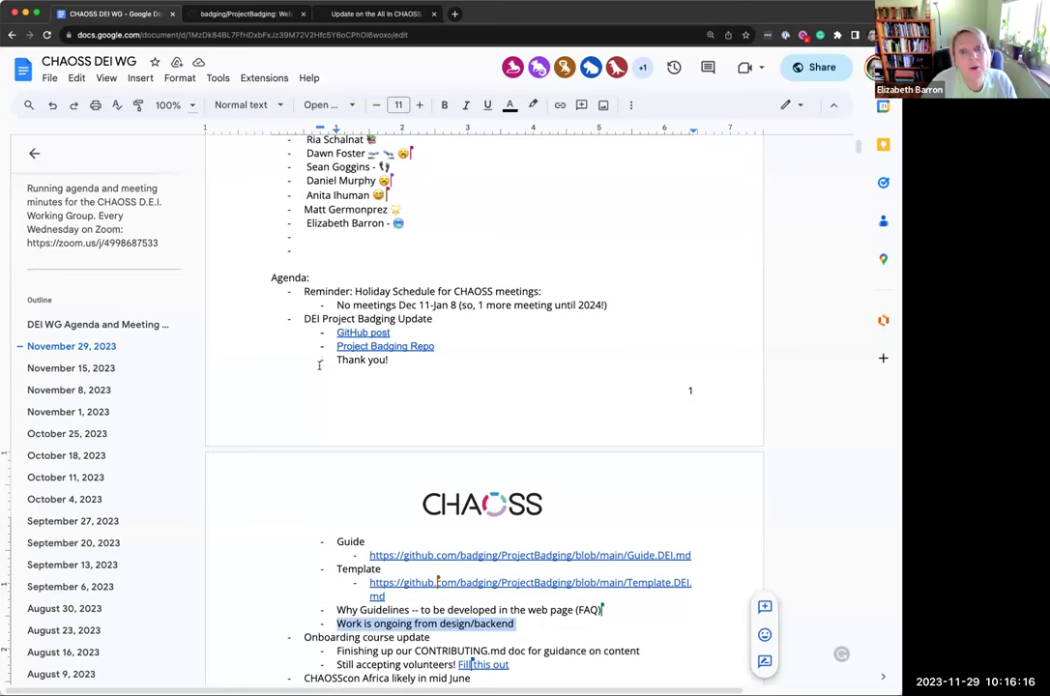
left_click_drag(325, 361, 397, 358)
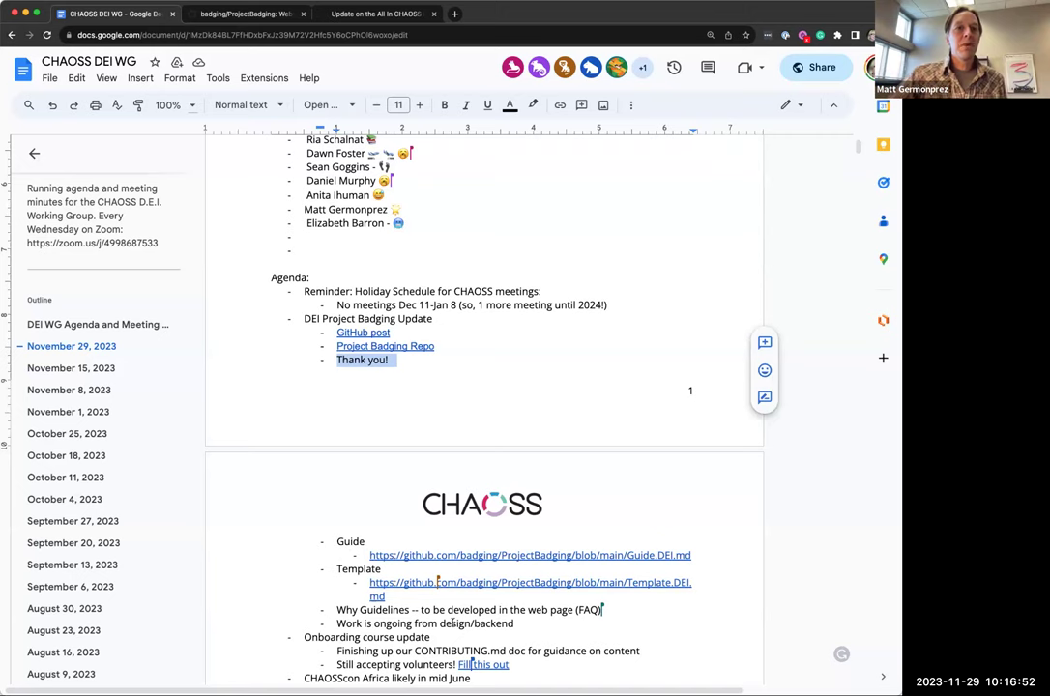
Switch from the agenda to the badging/ProjectBadging GitHub repository tab
scroll(453, 624, "up", 1)
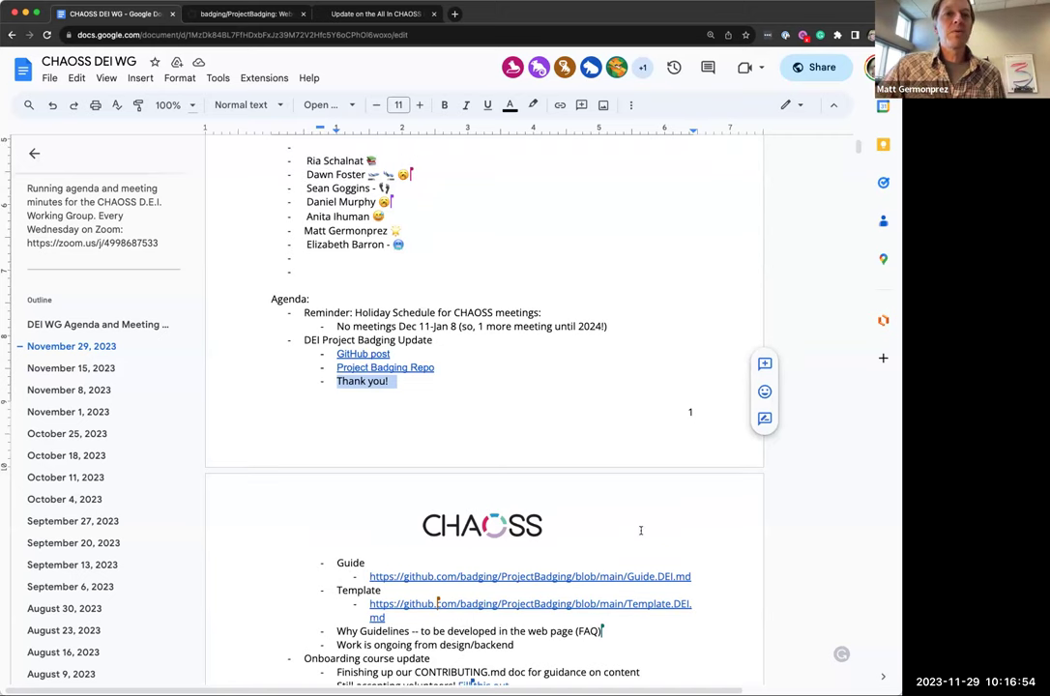
scroll(633, 532, "down", 2)
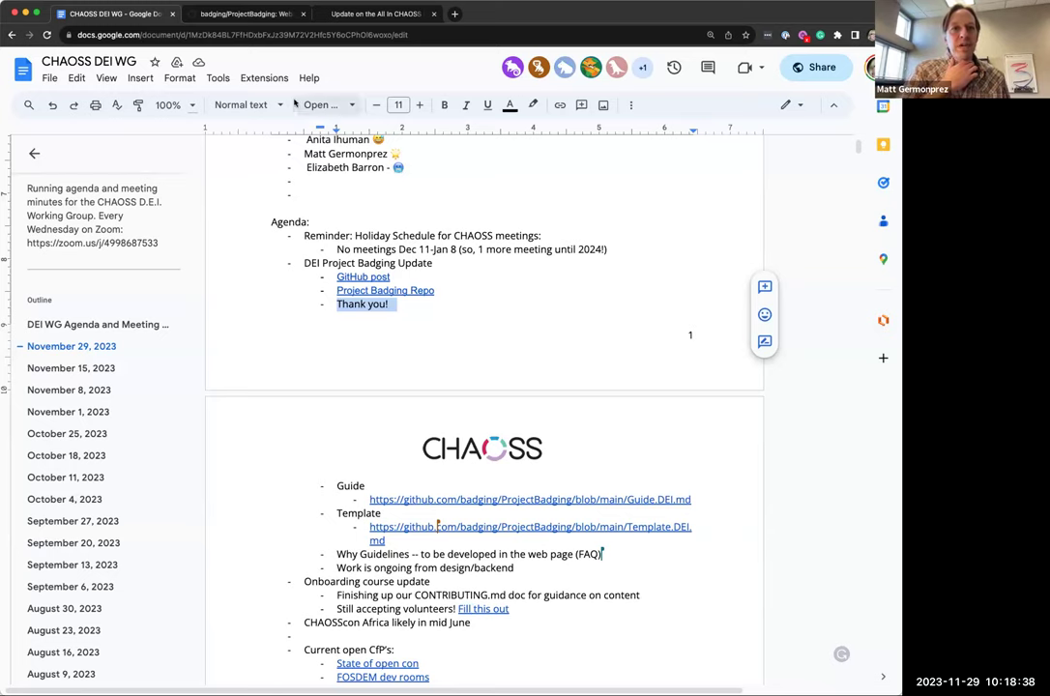
left_click(277, 13)
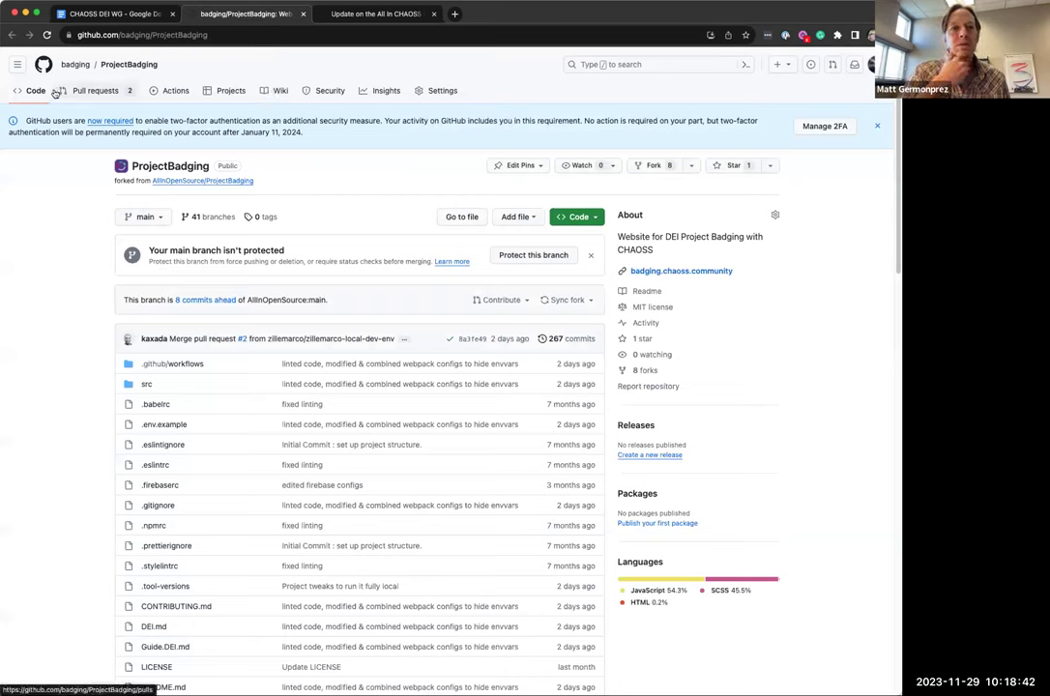
Close the two-factor authentication banner on the ProjectBadging repo, then go back to the agenda
left_click(95, 15)
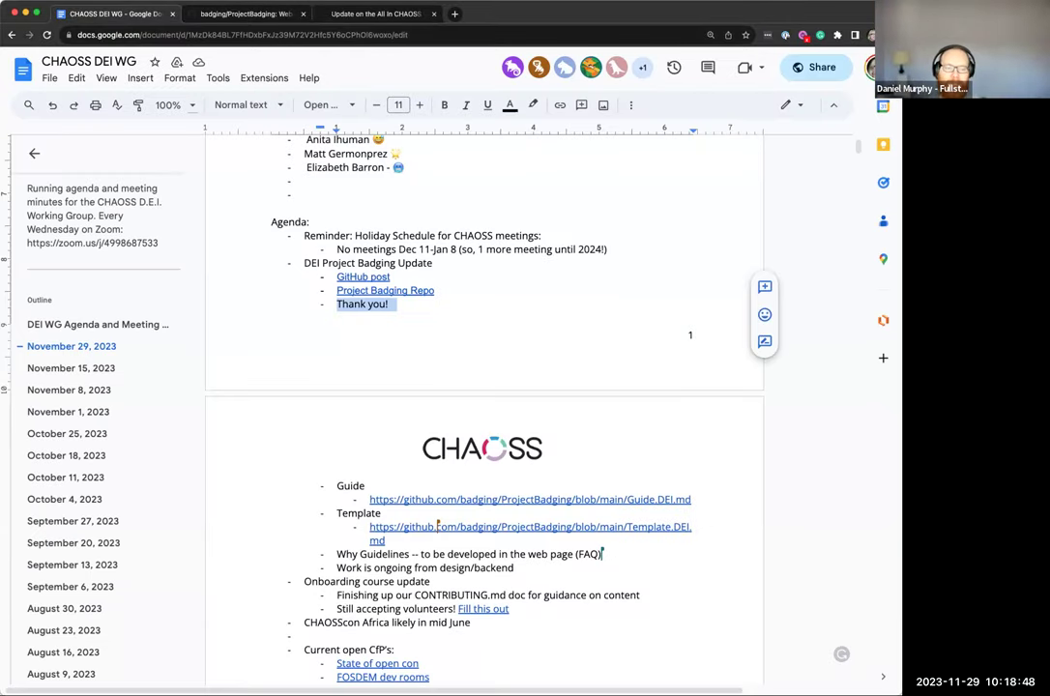
left_click(247, 15)
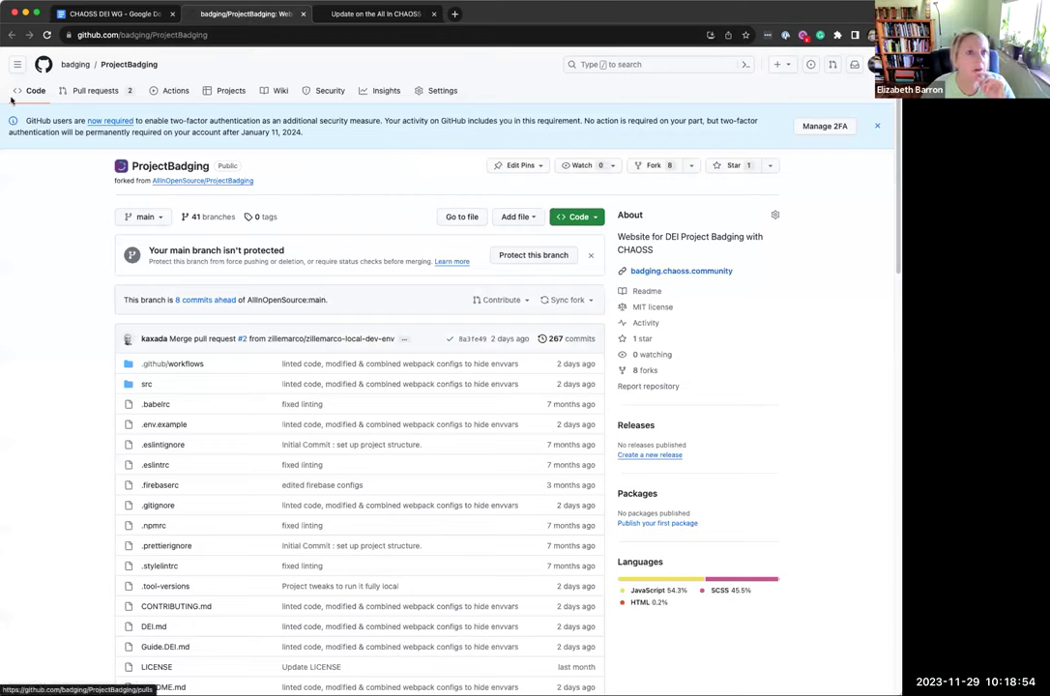
left_click(878, 126)
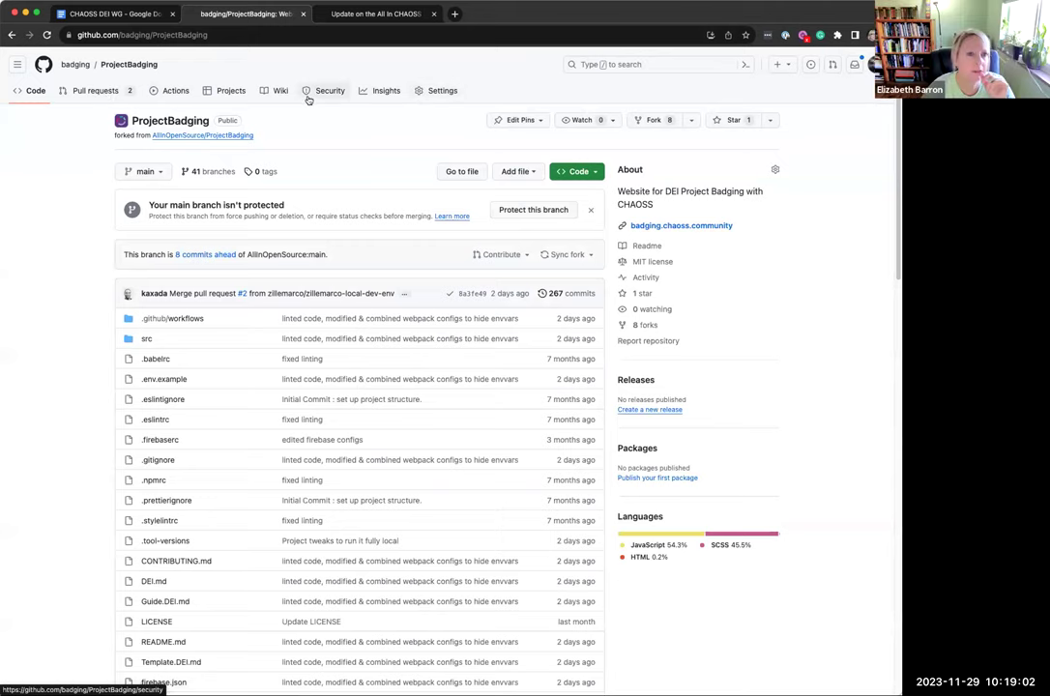
left_click(76, 8)
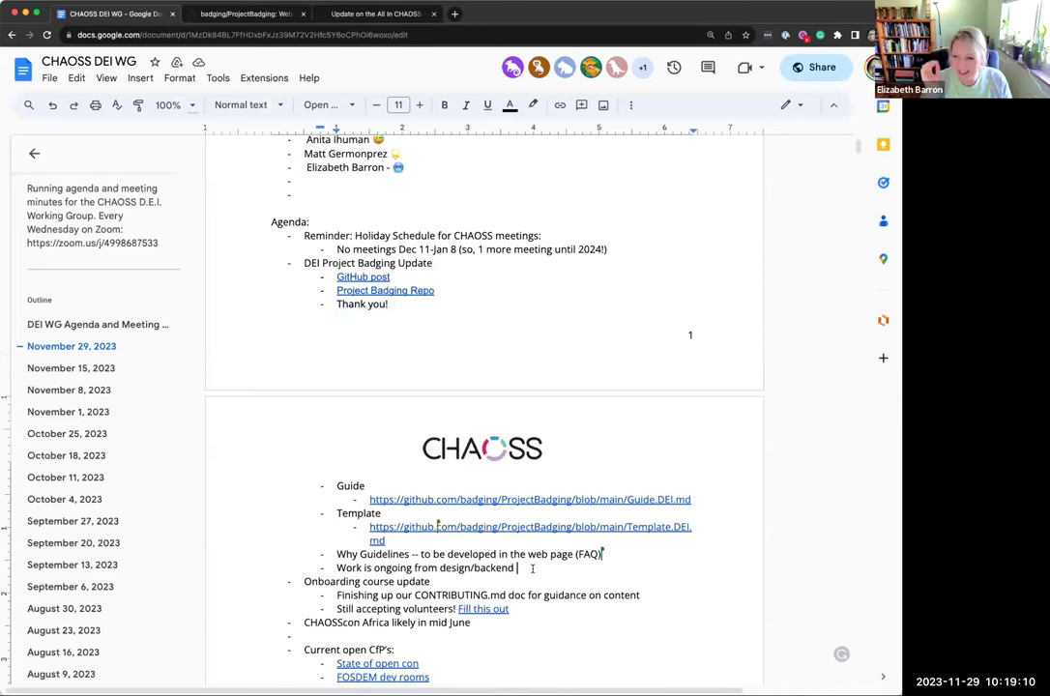
Add an action item for a team member to check out no issues in projectbadging, then start another
left_click(532, 569)
key("Return")
type("Al Elizabeth")
key("BackSpace")
type("h check out")
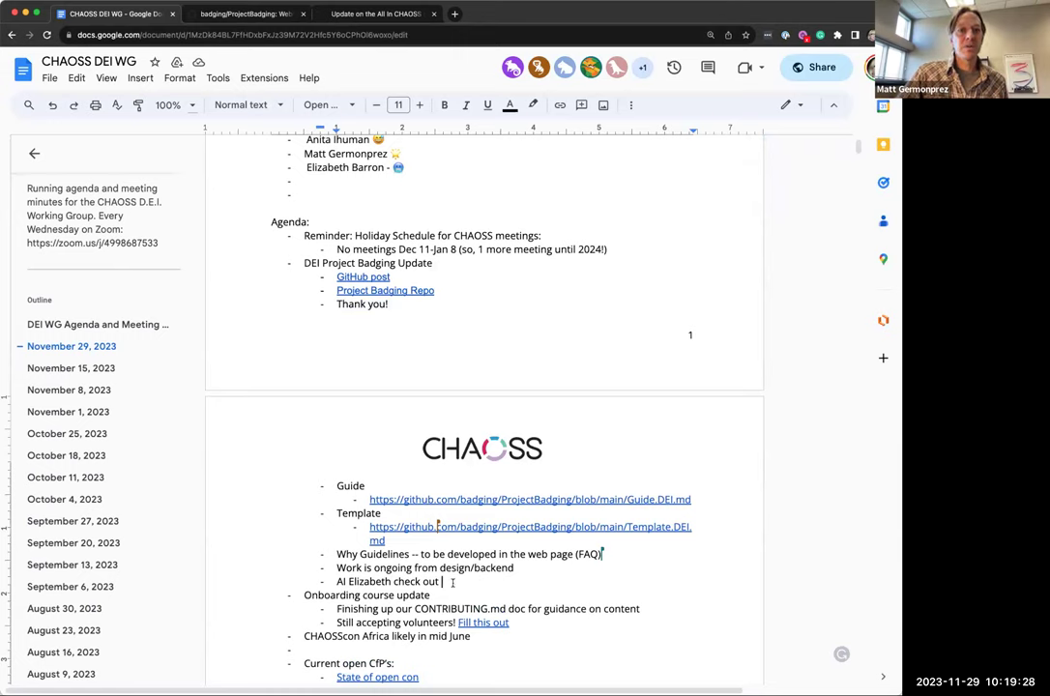
type("no issues in projectbadging")
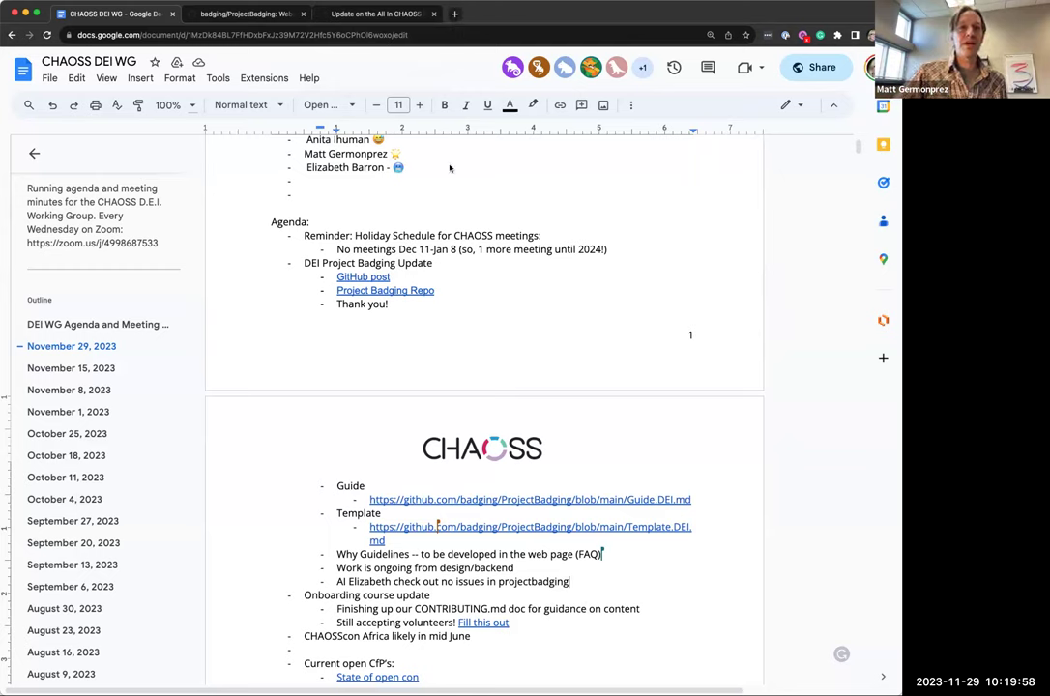
left_click(573, 581)
key("Return")
type("AI Elizabeth")
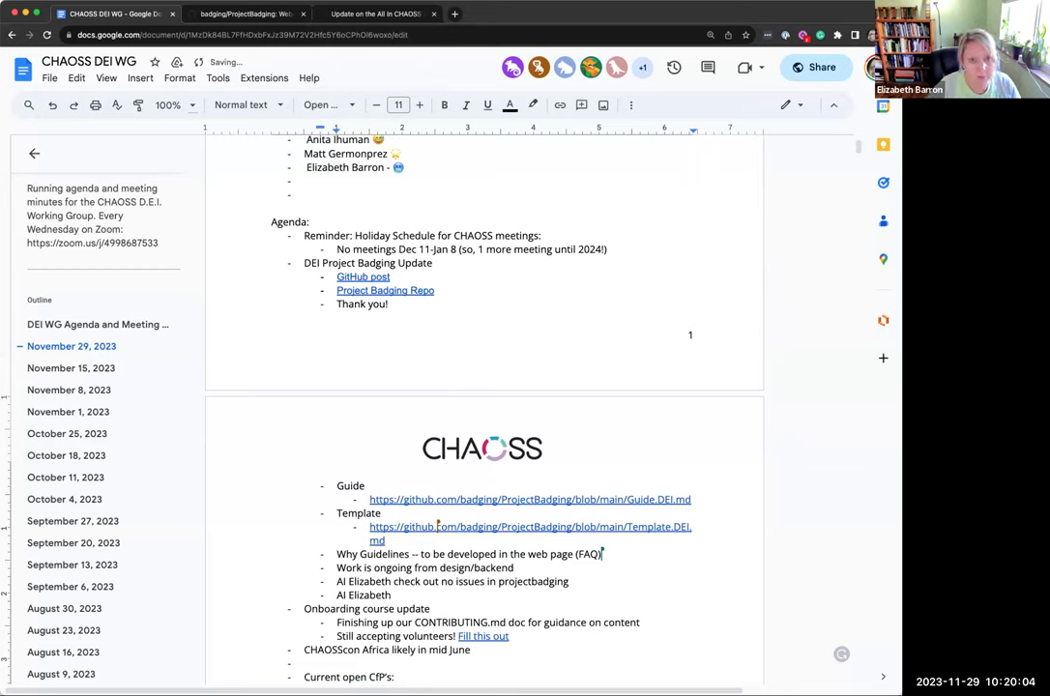
Open allinopensource.org in a new tab, then switch back to the ProjectBadging repository tab
left_click(454, 15)
type("allinopensource.org")
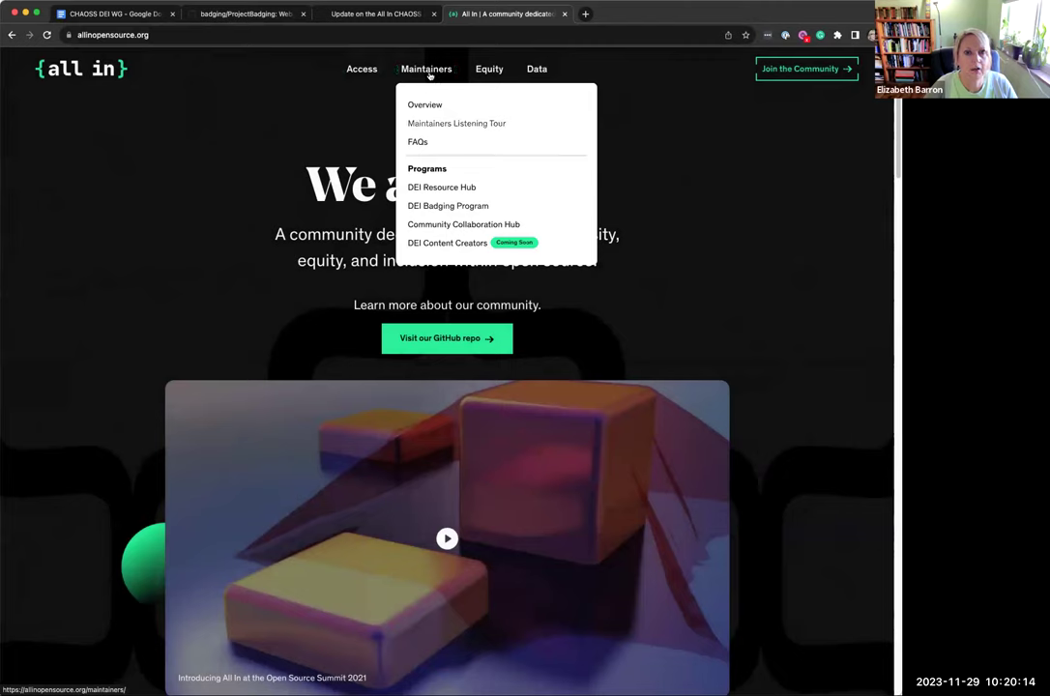
left_click(205, 13)
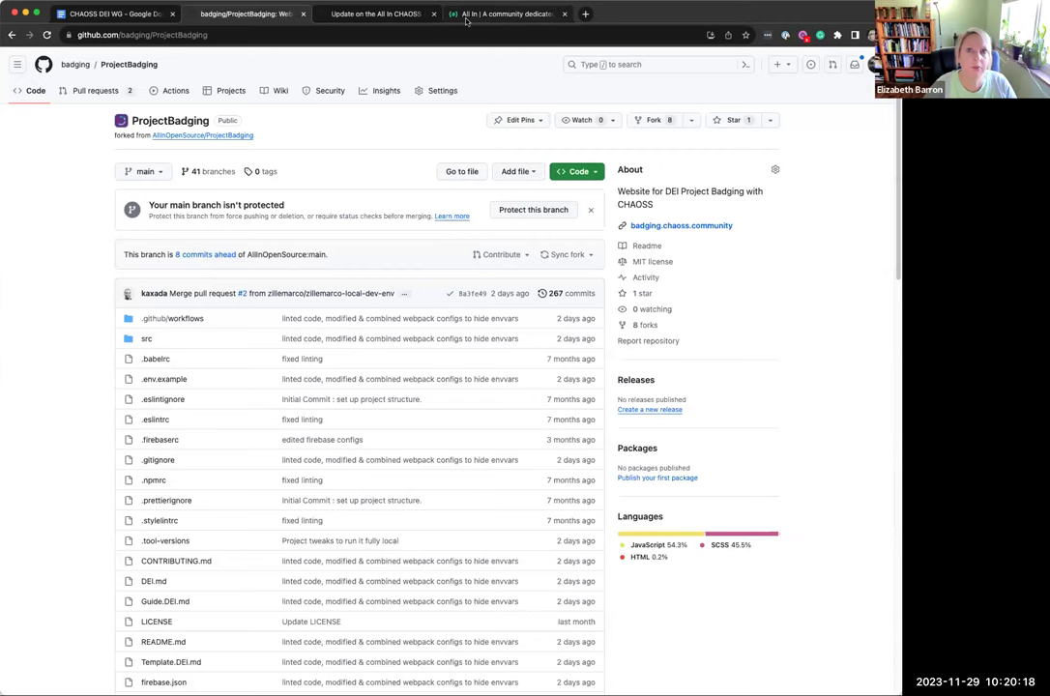
In the agenda, add the action item 'followup with GitHub on removing Badging from All In site'
left_click(139, 18)
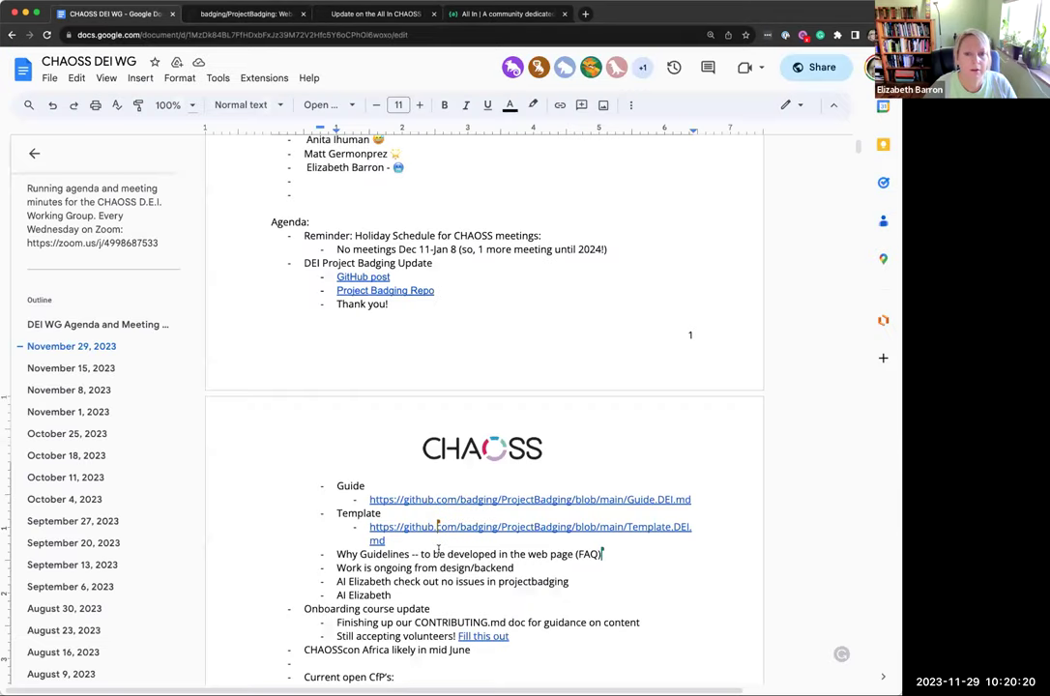
type("fu wiht")
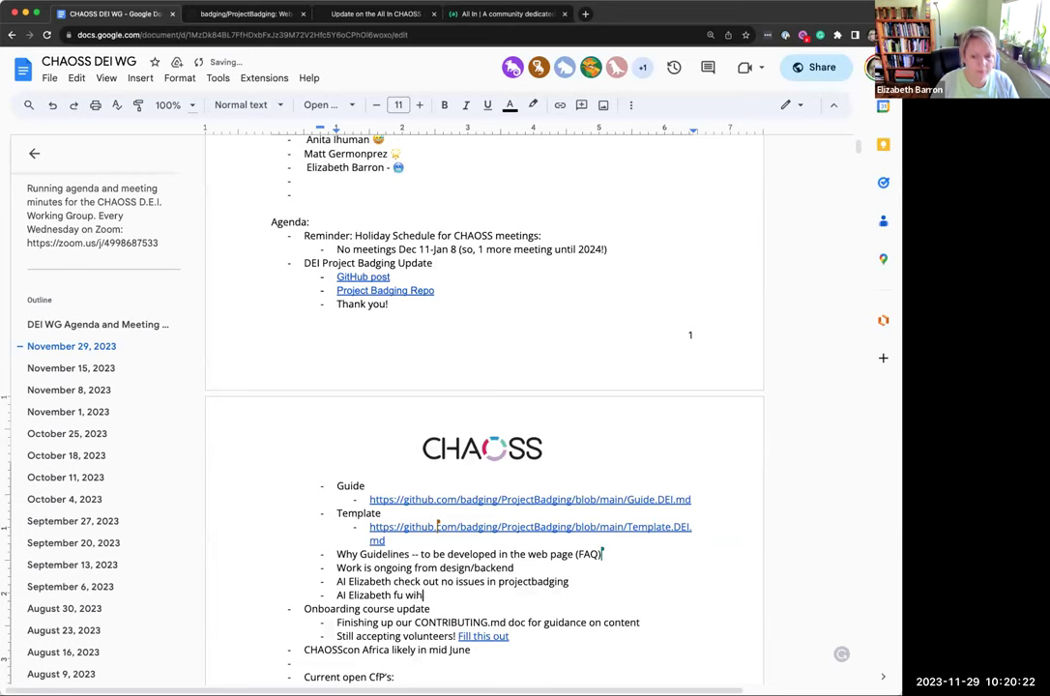
key("BackSpace")
key("BackSpace")
type("th GitHub on ")
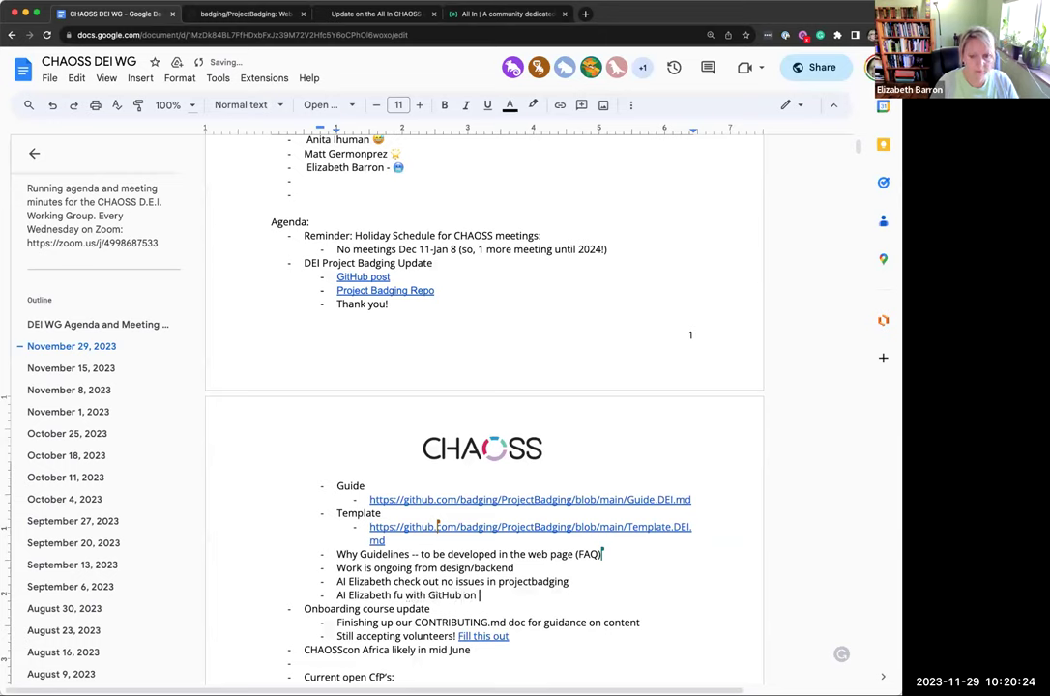
type("removing ")
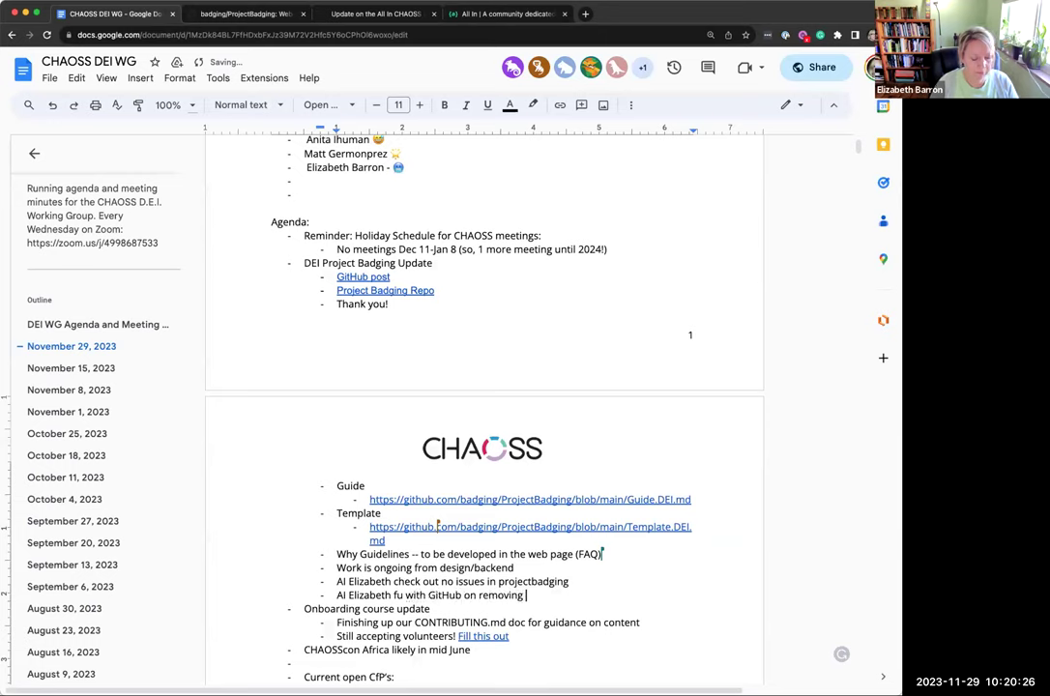
type("Badging from l")
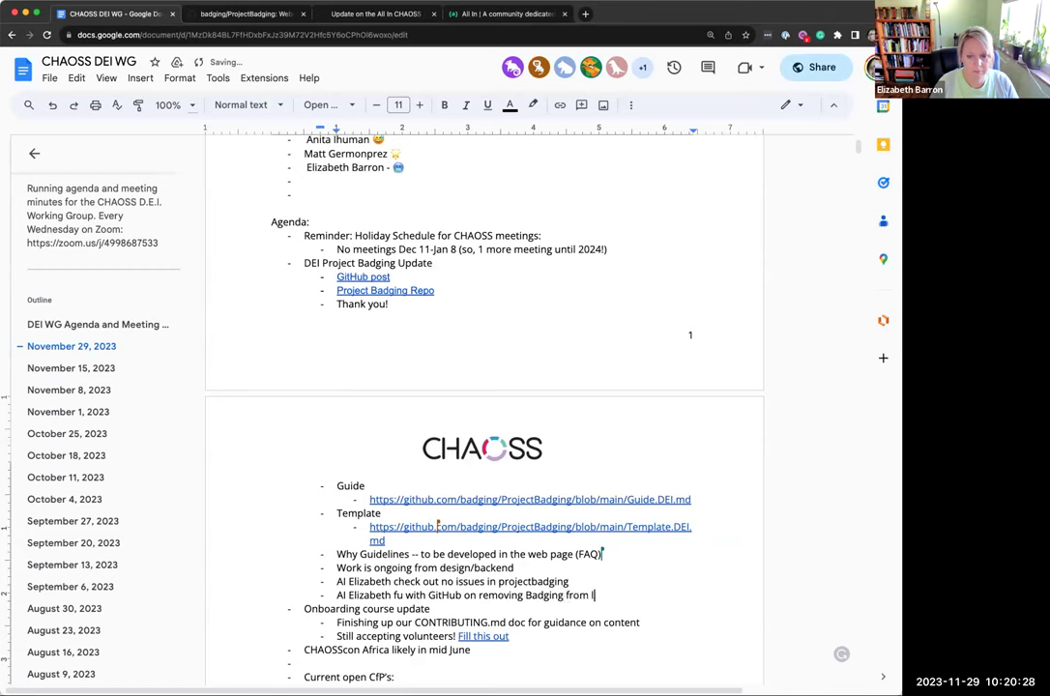
key("BackSpace")
type("All In sit")
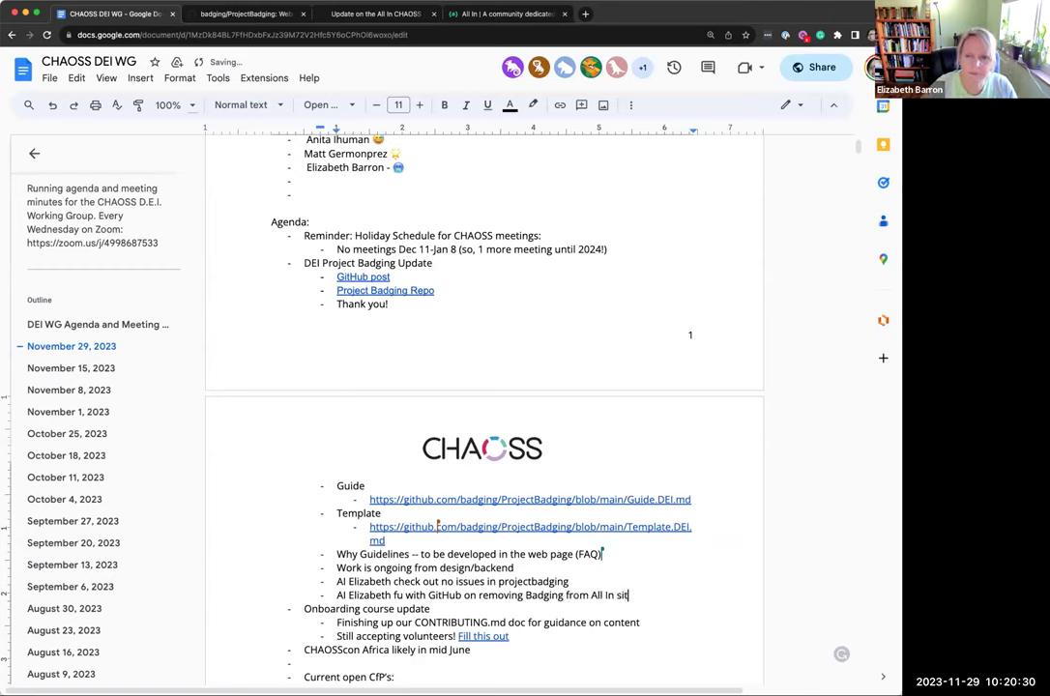
type("e")
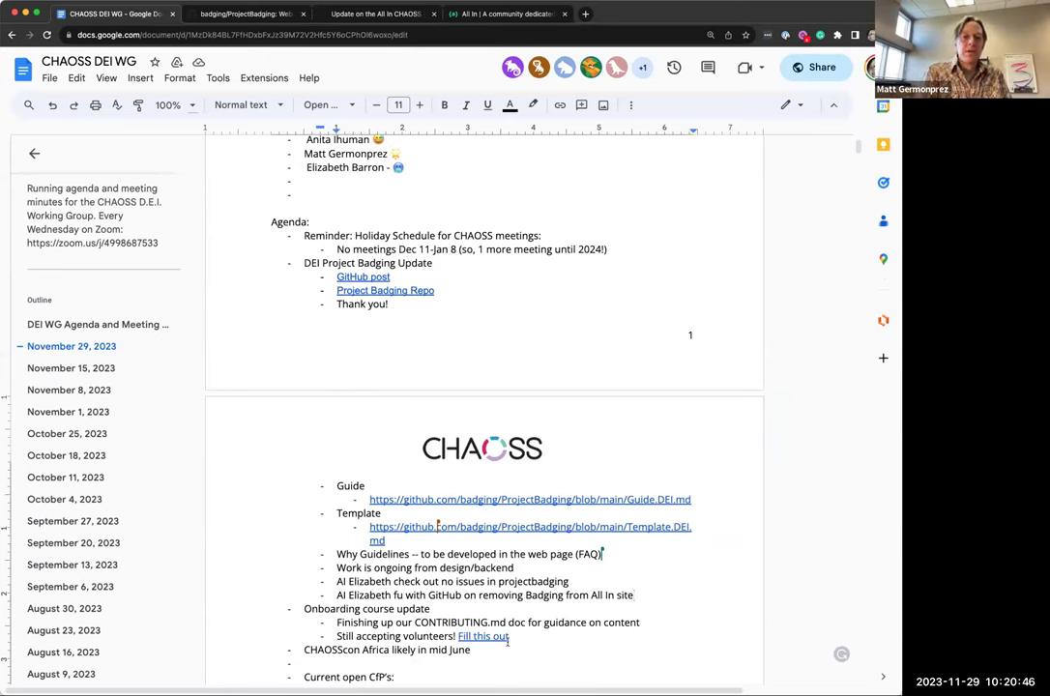
left_click(397, 594)
type("ollow ")
type("p")
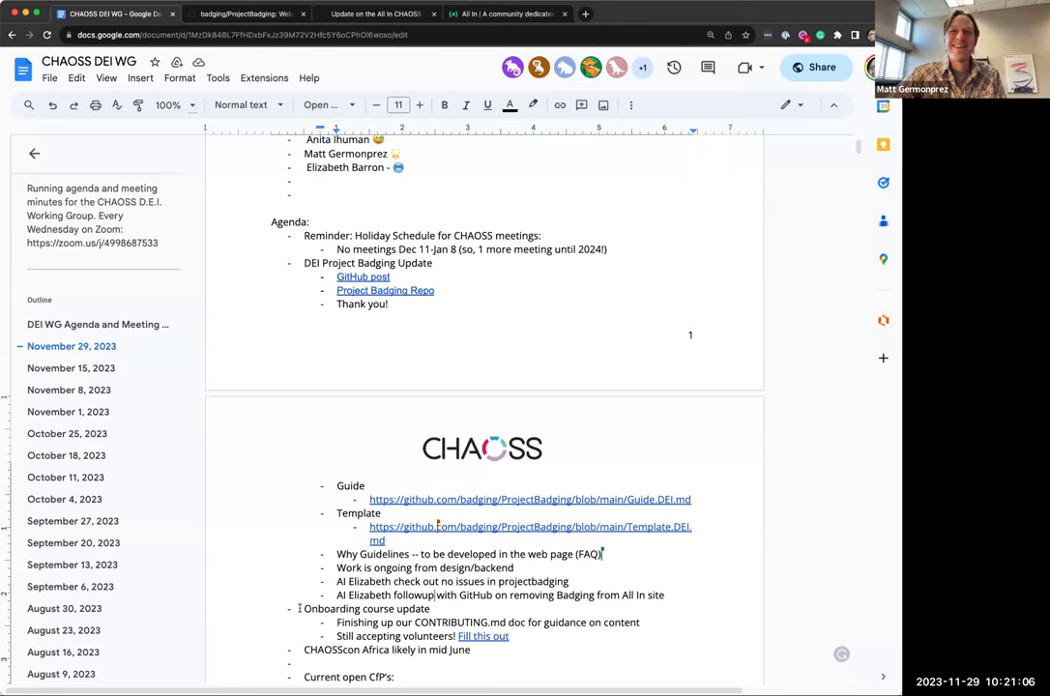
Highlight the onboarding course update notes and the CONTRIBUTING.md doc name
scroll(309, 542, "down", 4)
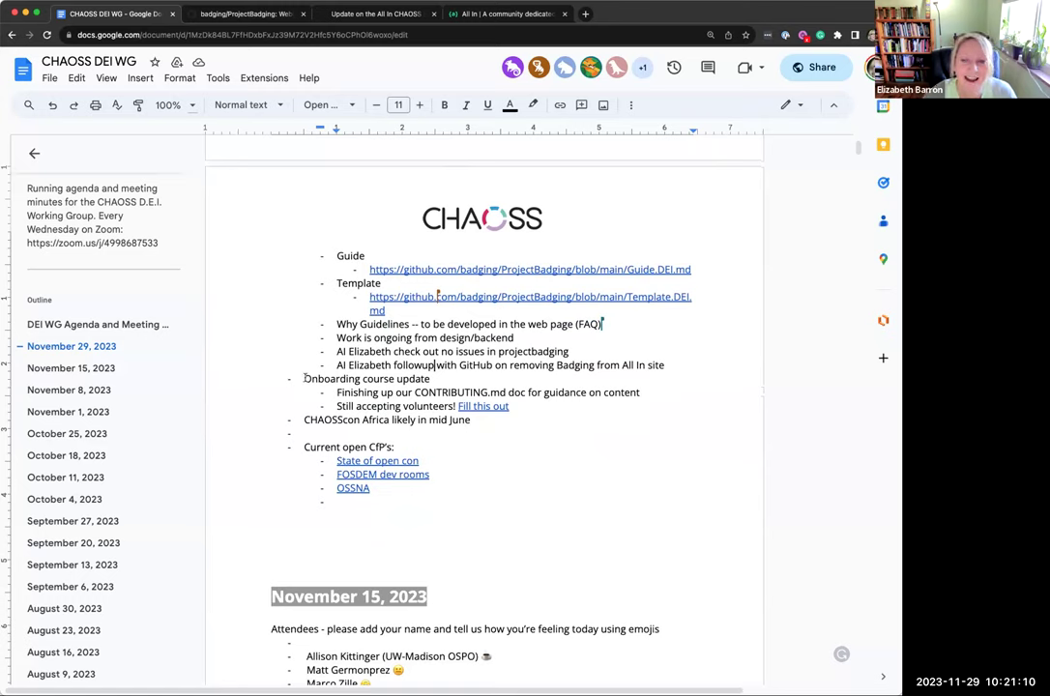
left_click_drag(304, 378, 509, 406)
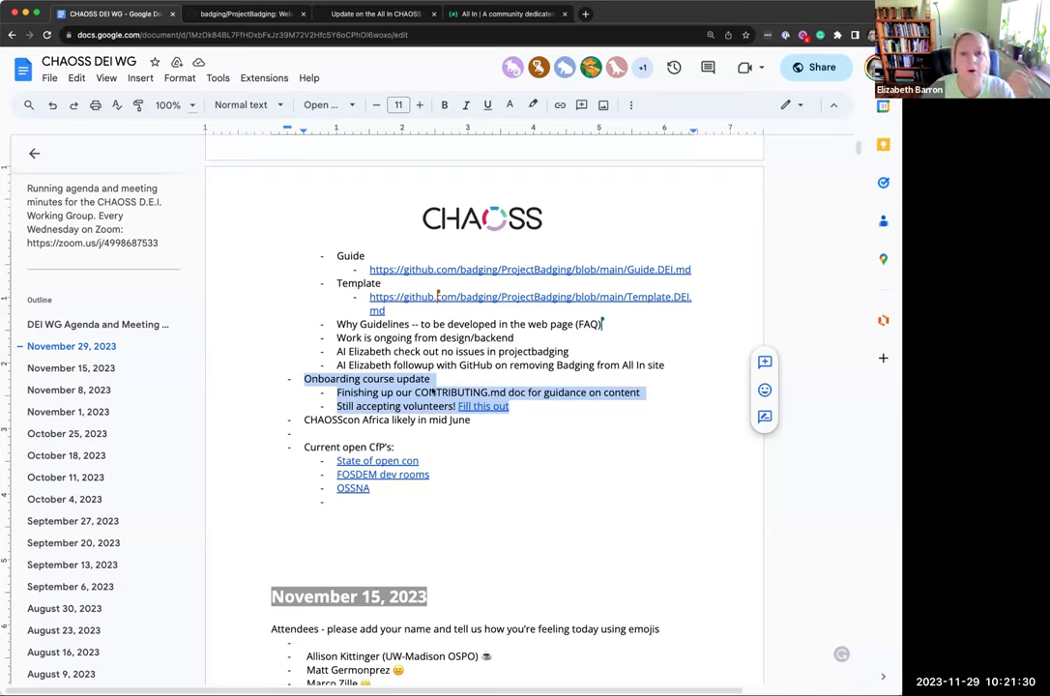
left_click(416, 394)
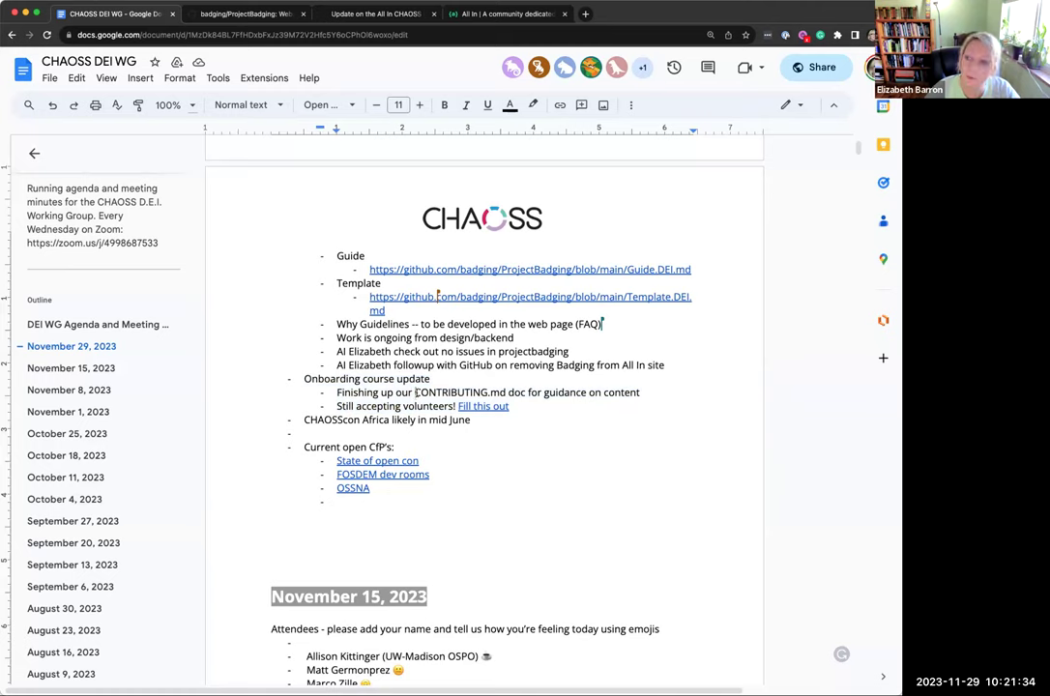
left_click_drag(416, 393, 504, 391)
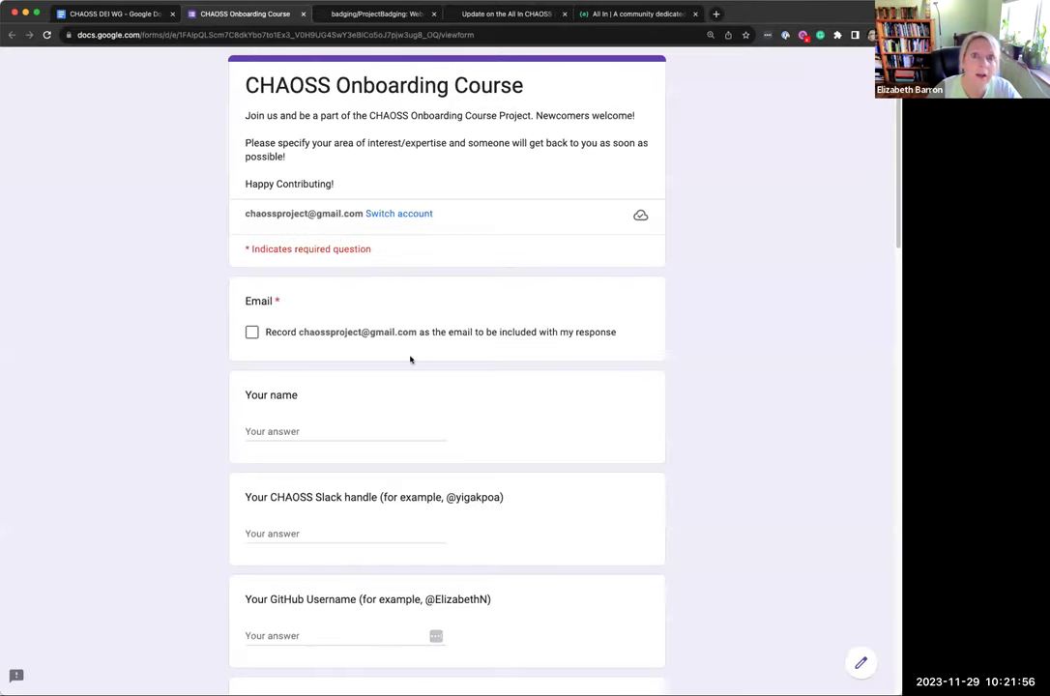
scroll(410, 360, "down", 6)
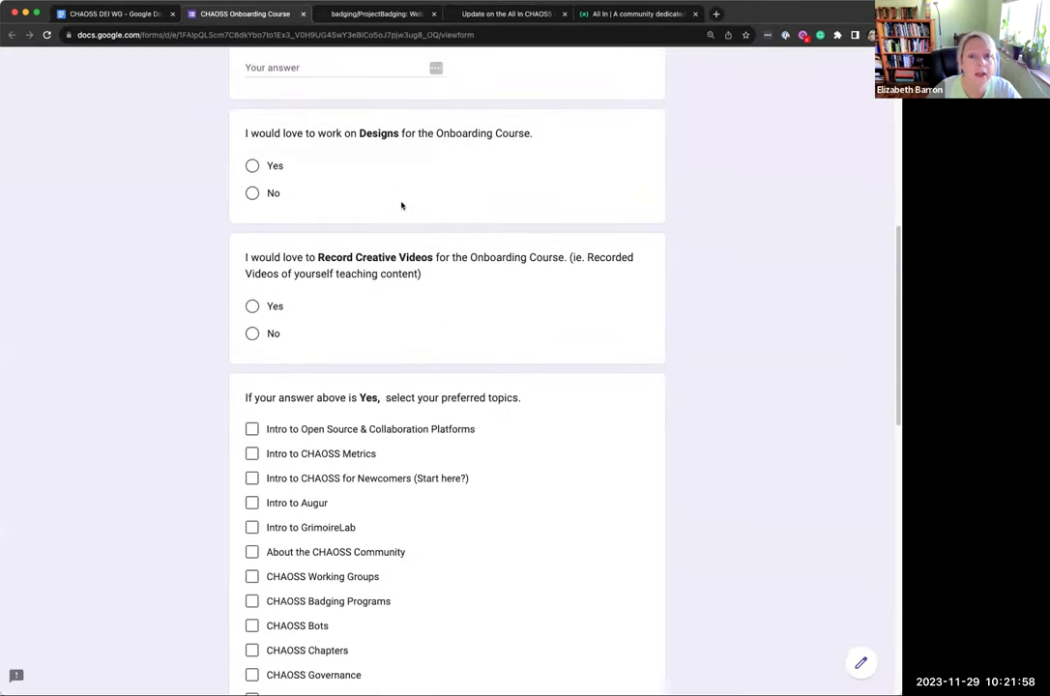
scroll(441, 295, "down", 1)
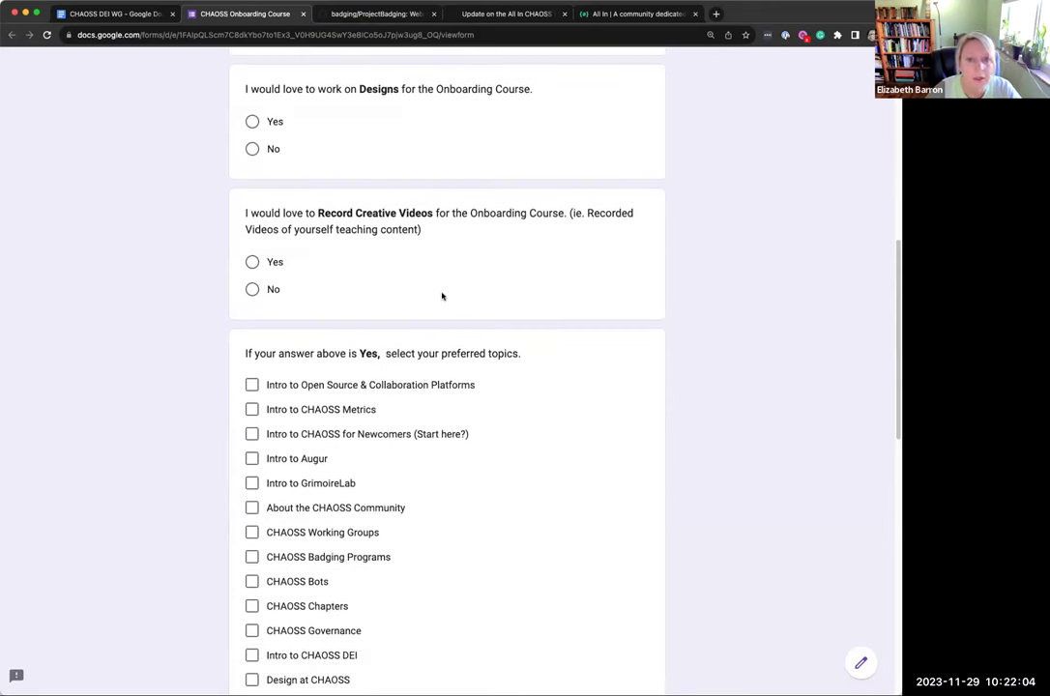
scroll(442, 296, "down", 3)
scroll(442, 296, "down", 4)
scroll(442, 296, "down", 7)
scroll(442, 296, "down", 3)
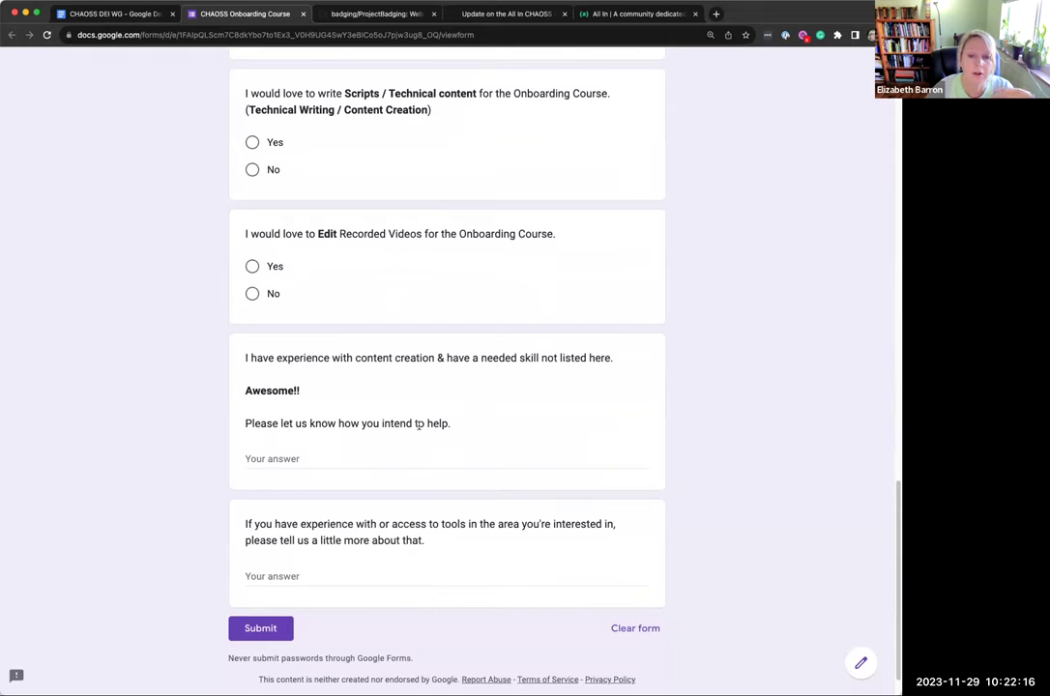
scroll(419, 424, "up", 20)
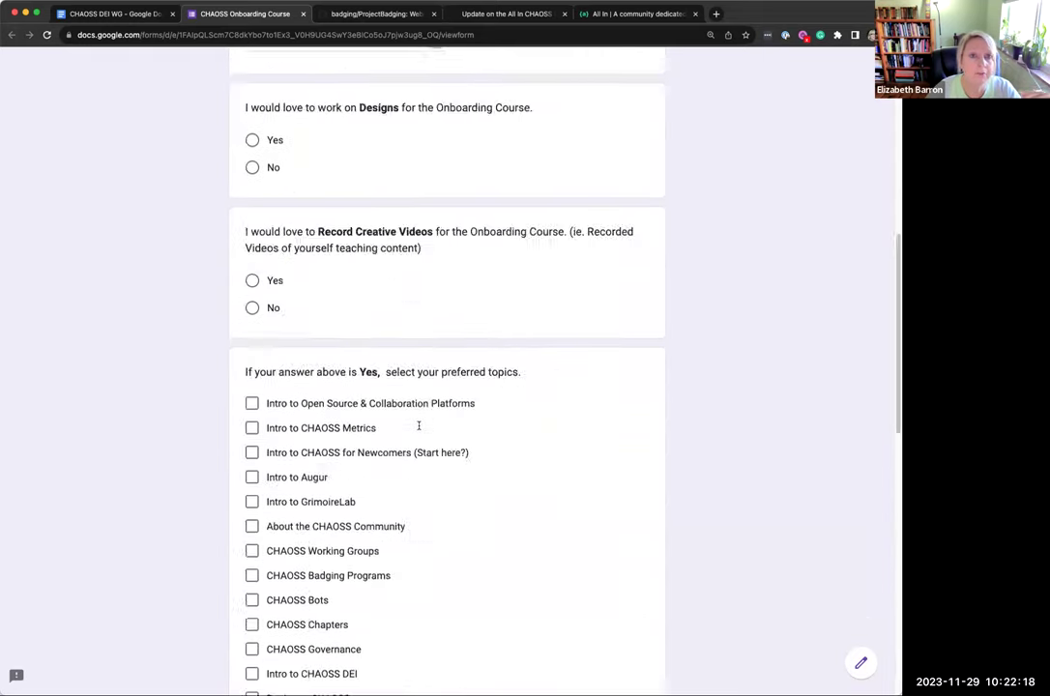
scroll(418, 424, "up", 1)
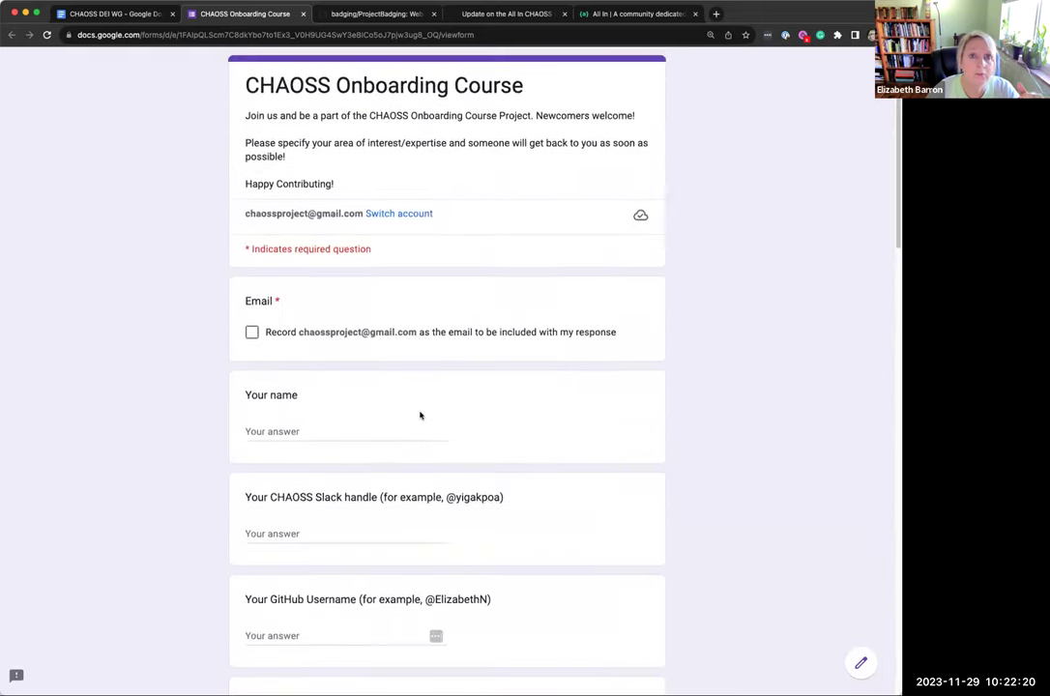
Switch back to the CHAOSS DEI WG agenda document tab
left_click(124, 17)
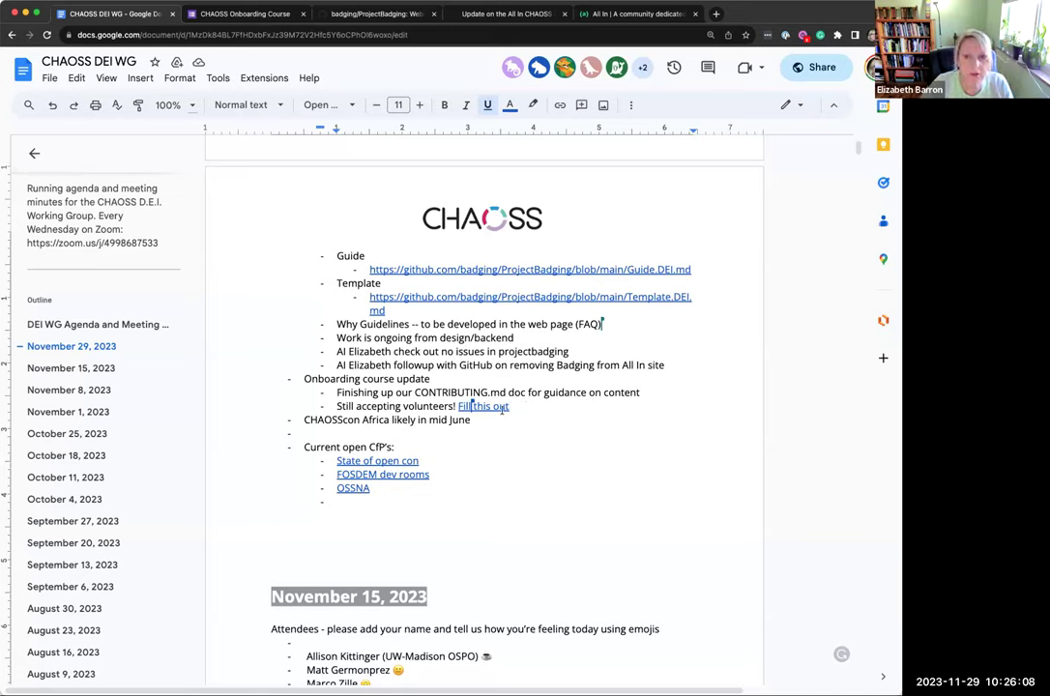
Add a '#education' bullet below the volunteers line and highlight the onboarding course section
key("Return")
type("#education")
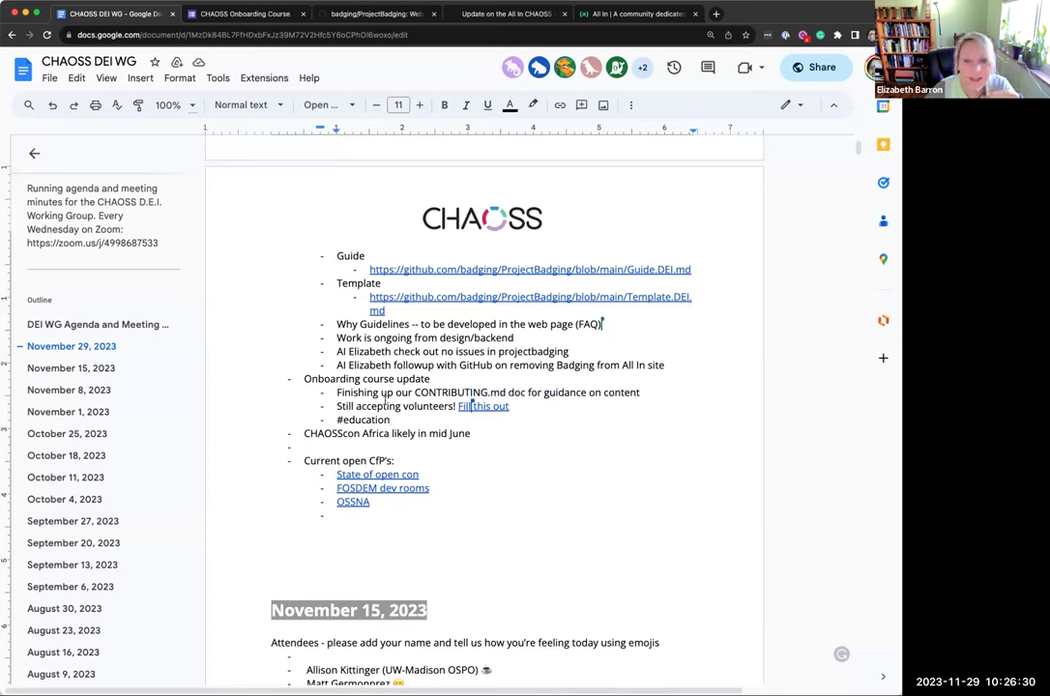
left_click_drag(304, 379, 471, 434)
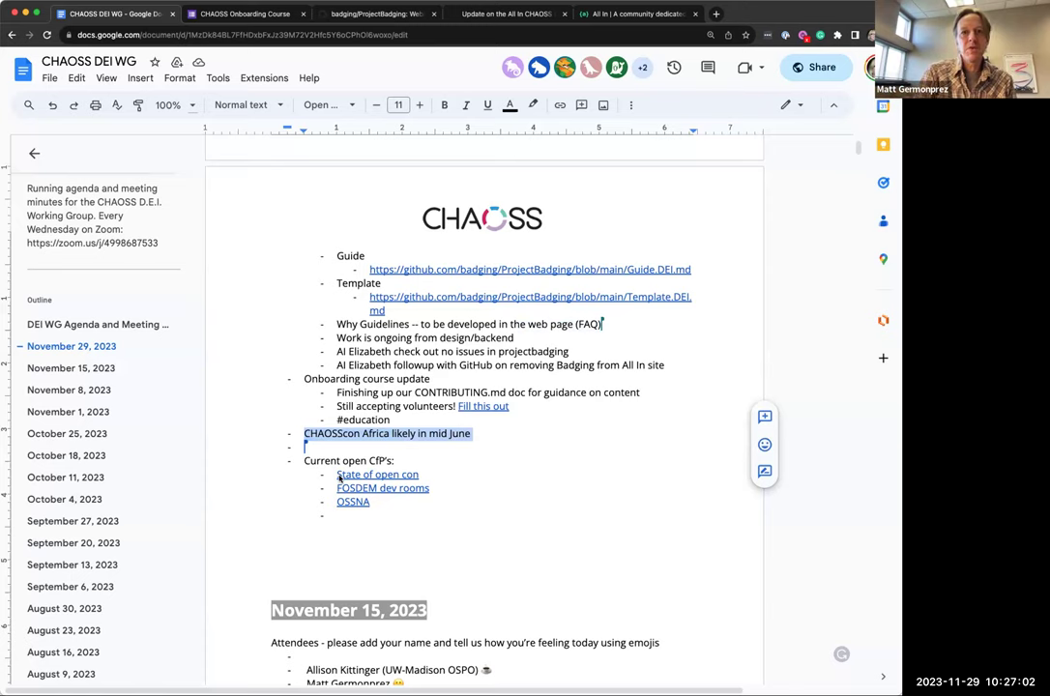
Add an indented 'Co-located with OSCAFest' note under CHAOSScon Africa, then start a new bullet
left_click(484, 438)
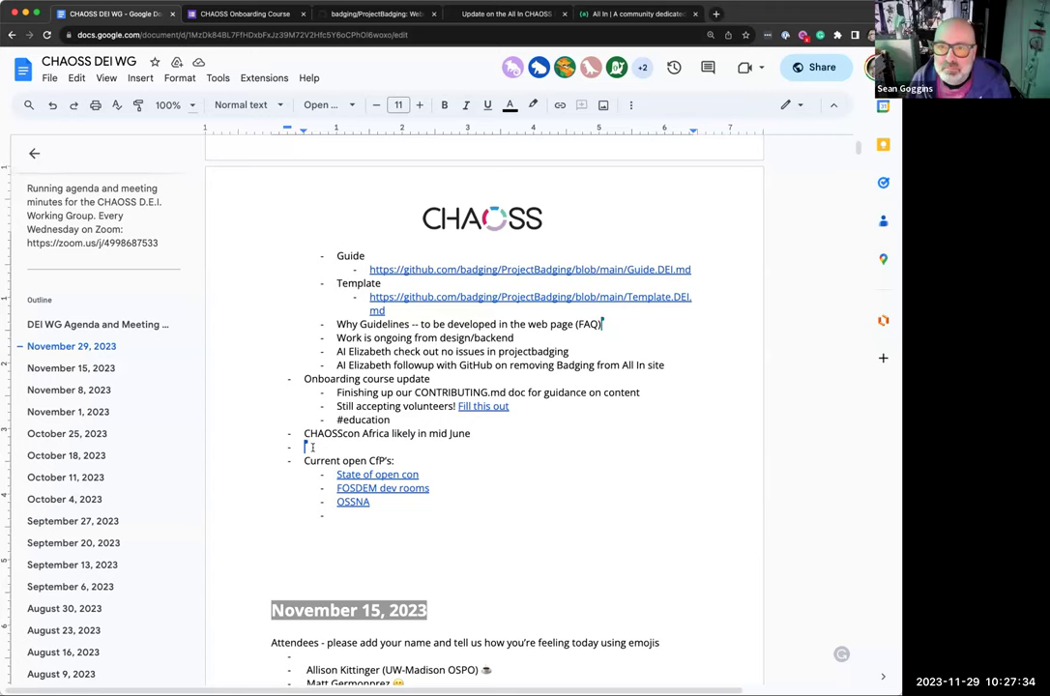
key("Tab")
type("Co-l")
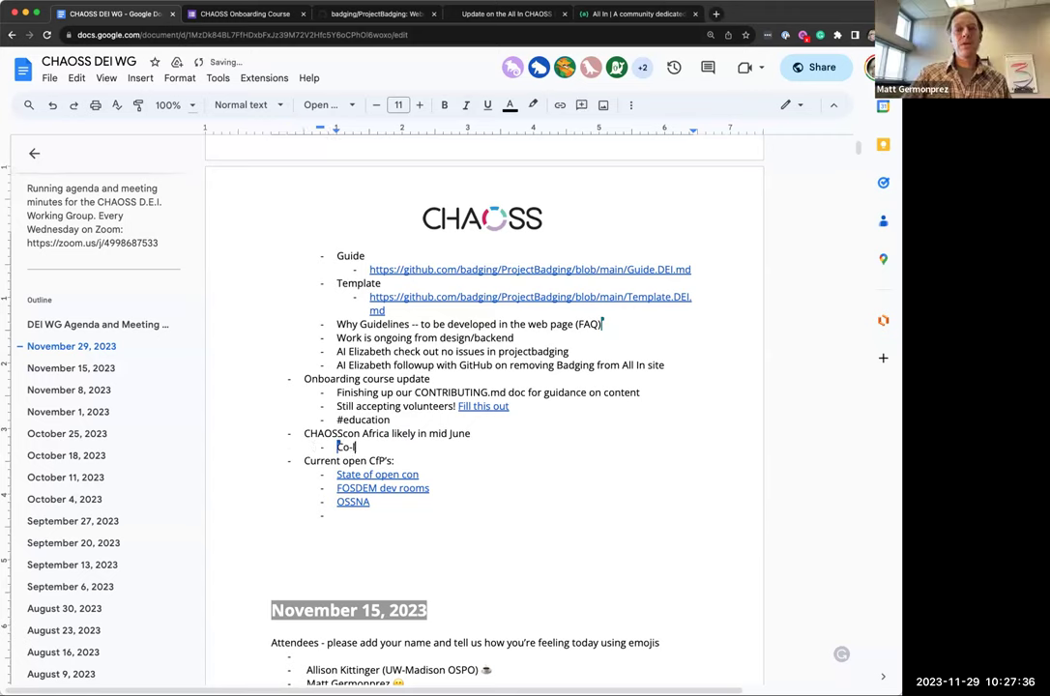
type("ocated with OSCA")
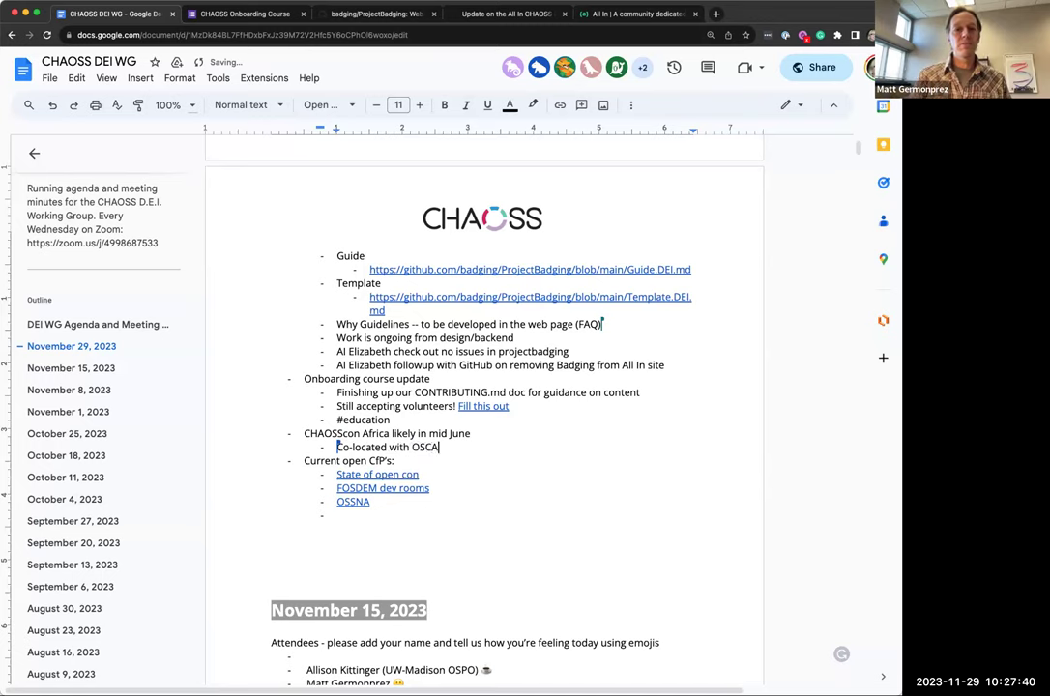
type("Fest")
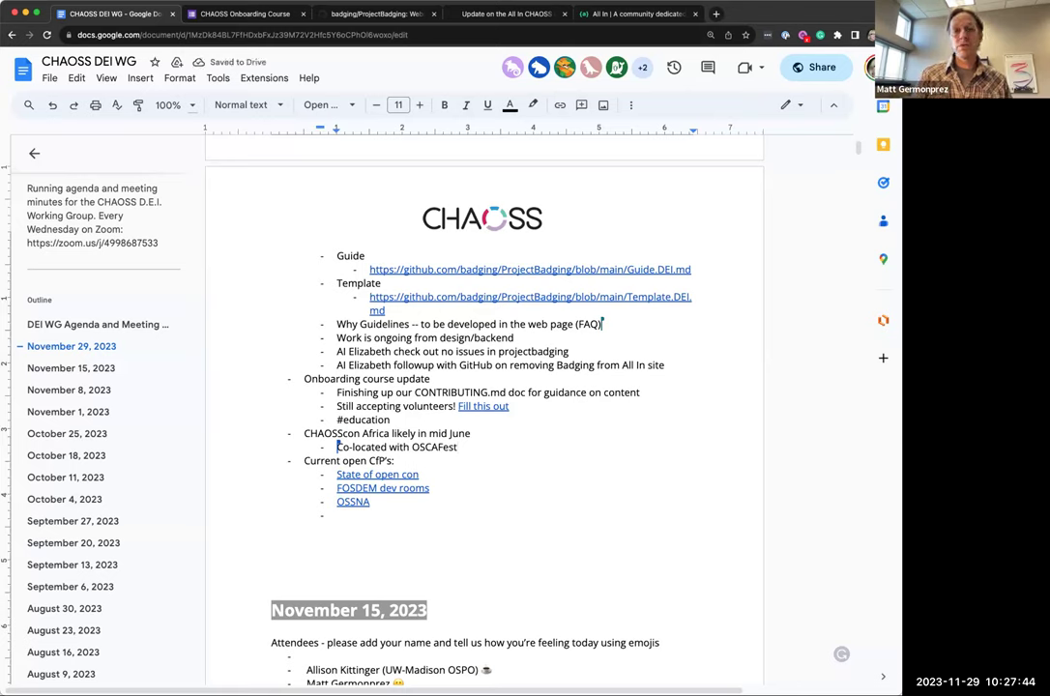
key("Return")
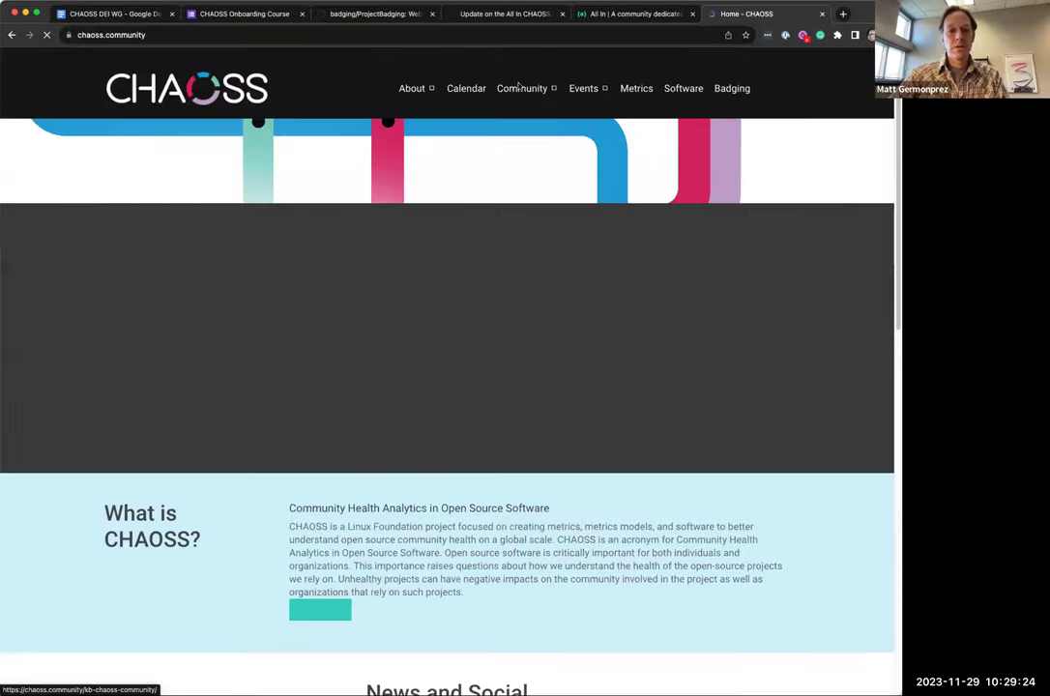
Open CHAOSScon-2023-Africa from the Events menu and review its Lagos venue and June 14 date
mouse_move(521, 87)
mouse_move(547, 145)
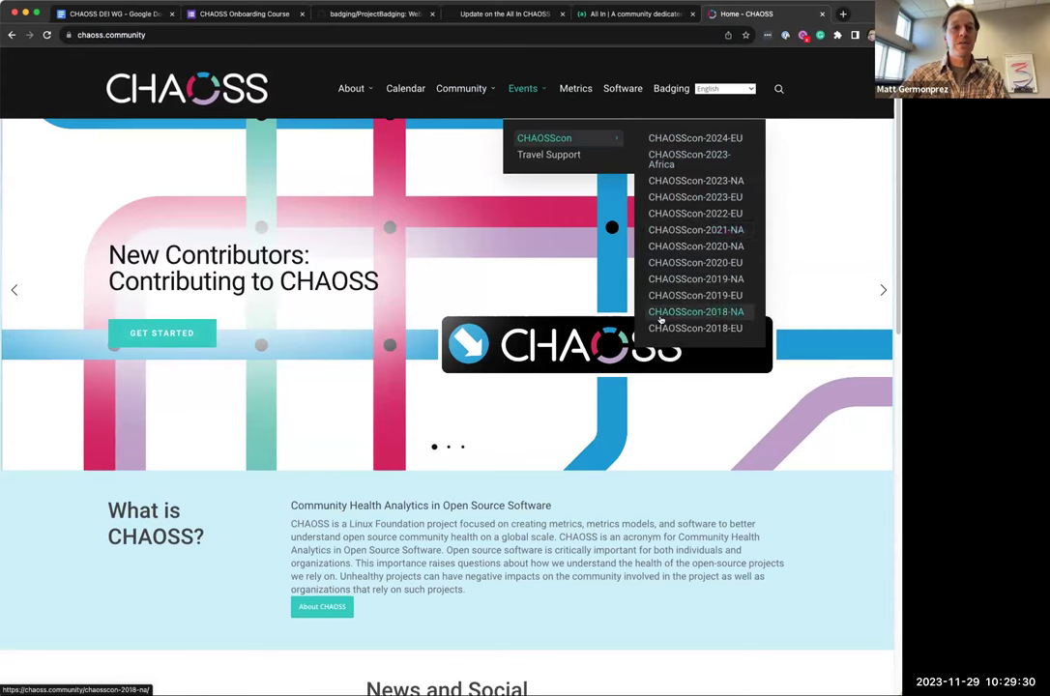
left_click(664, 158)
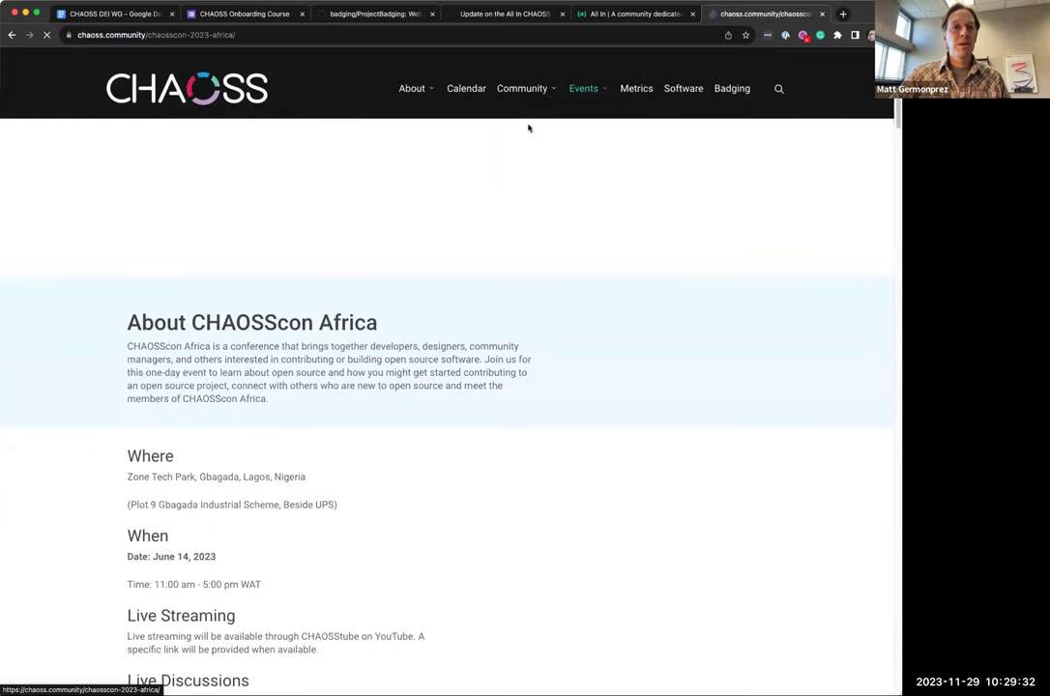
left_click(150, 34)
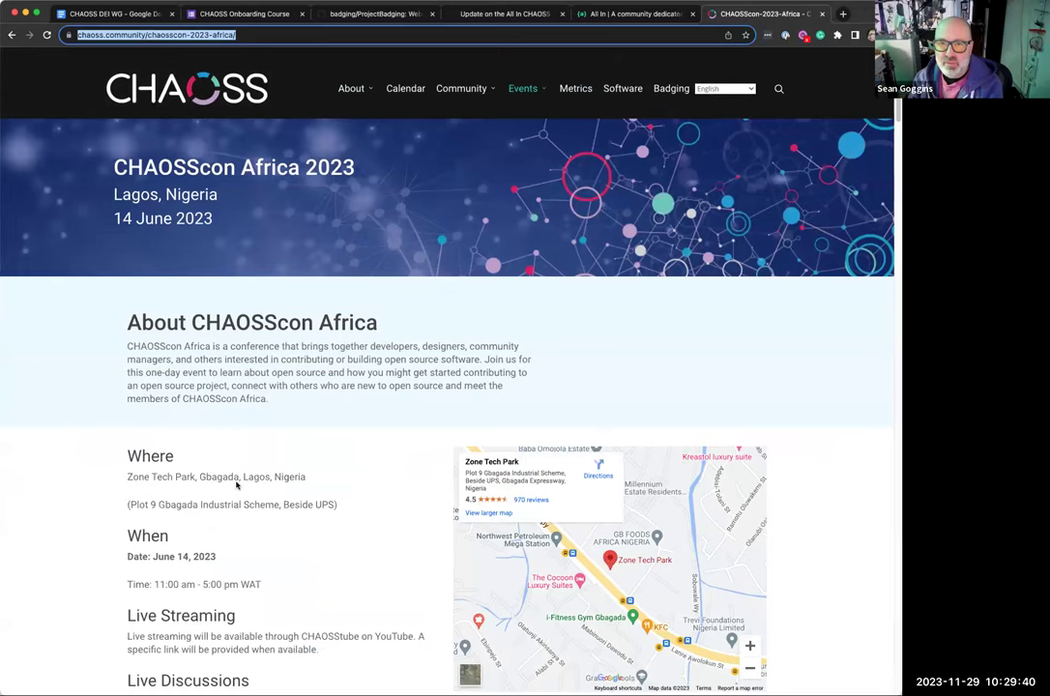
scroll(236, 483, "down", 2)
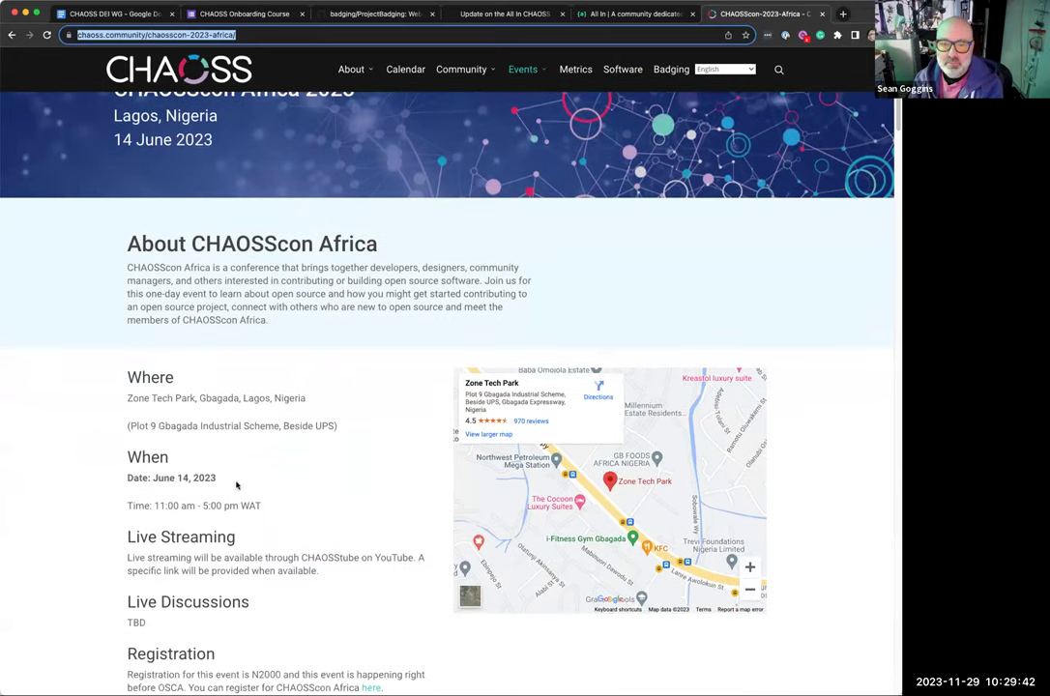
scroll(236, 486, "down", 4)
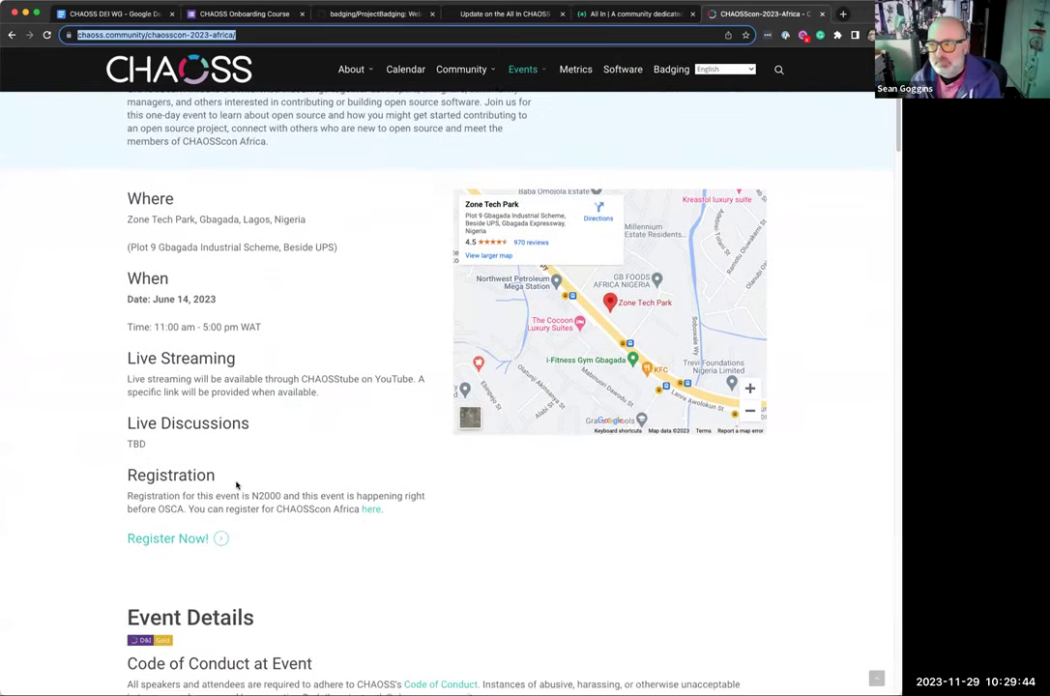
scroll(236, 541, "up", 3)
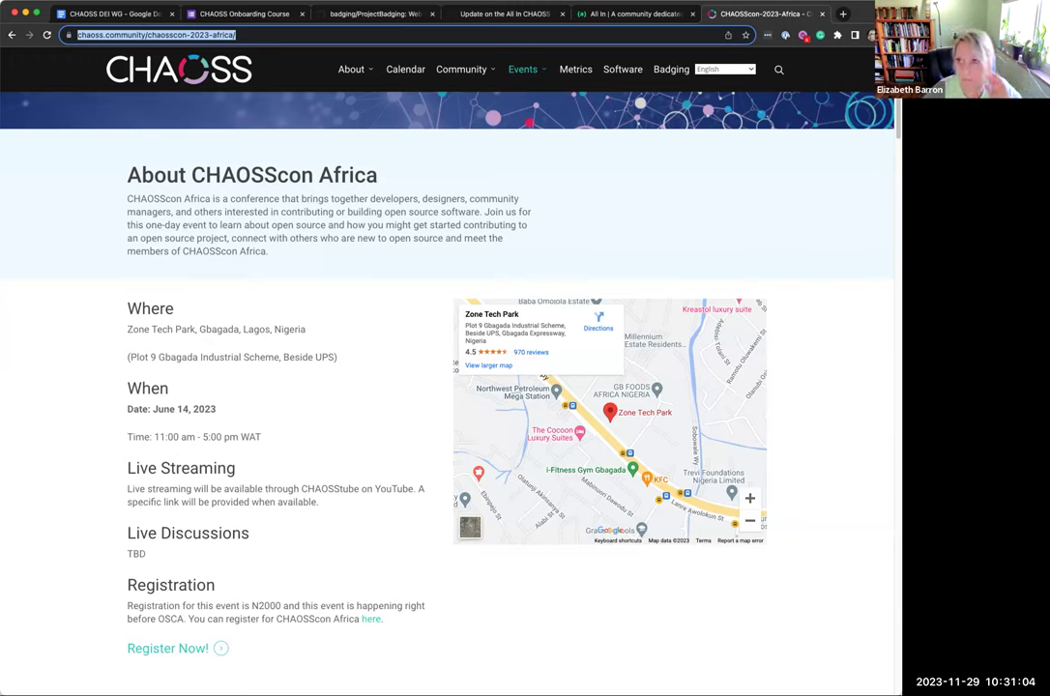
Switch back to the CHAOSS DEI WG Google Docs tab
left_click(102, 13)
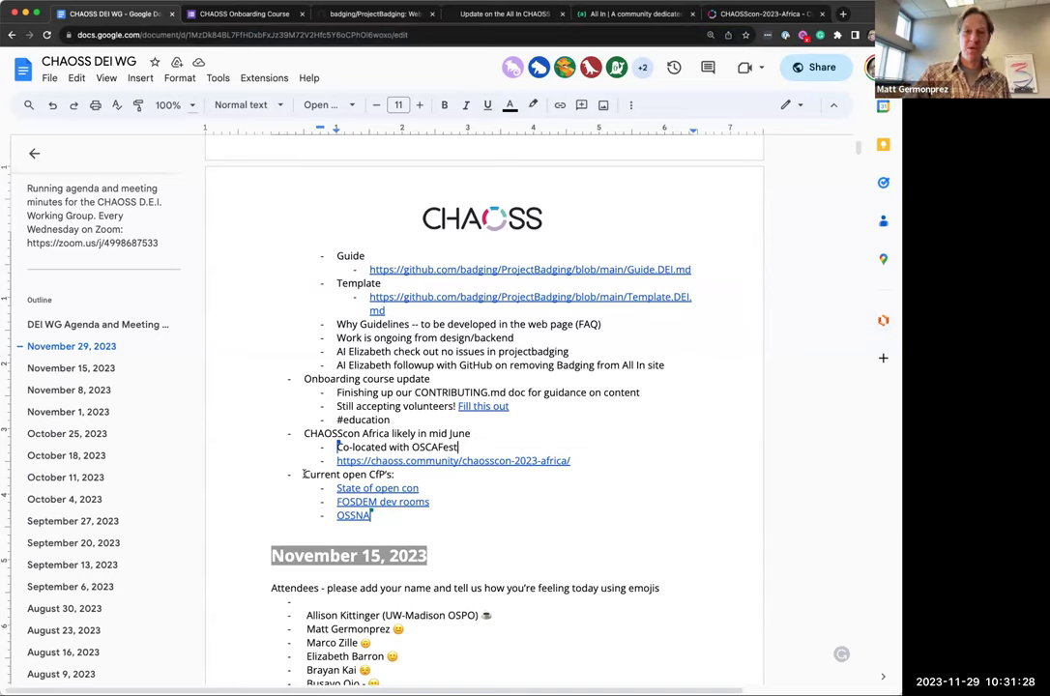
Open the OSSNA link from the Current open CfP's list in a new tab
left_click_drag(303, 474, 411, 516)
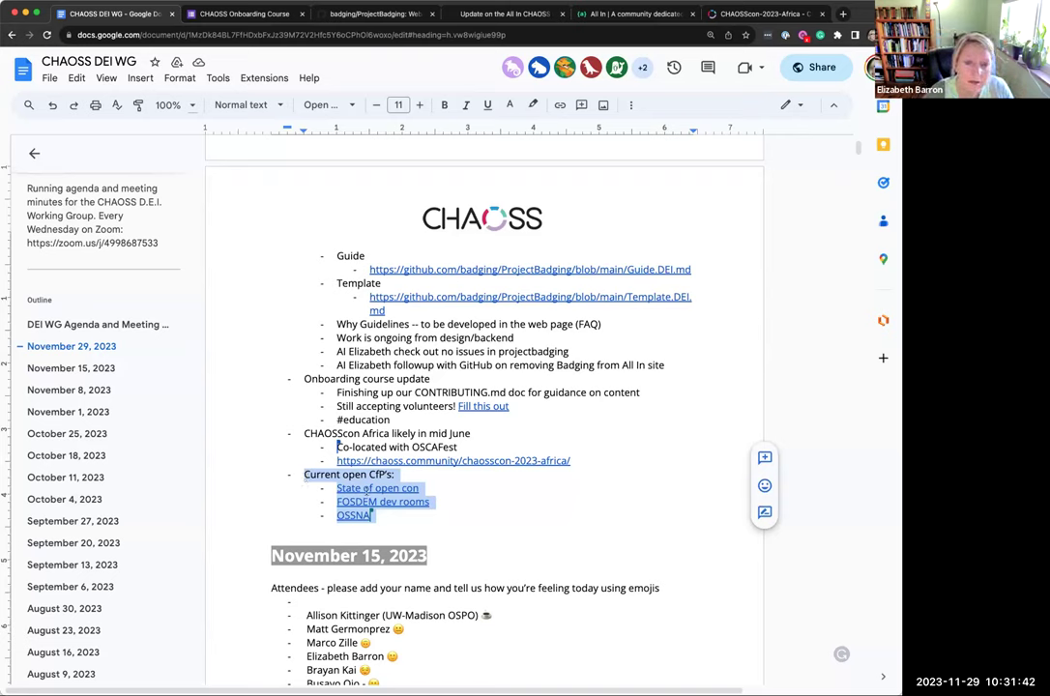
left_click(385, 516)
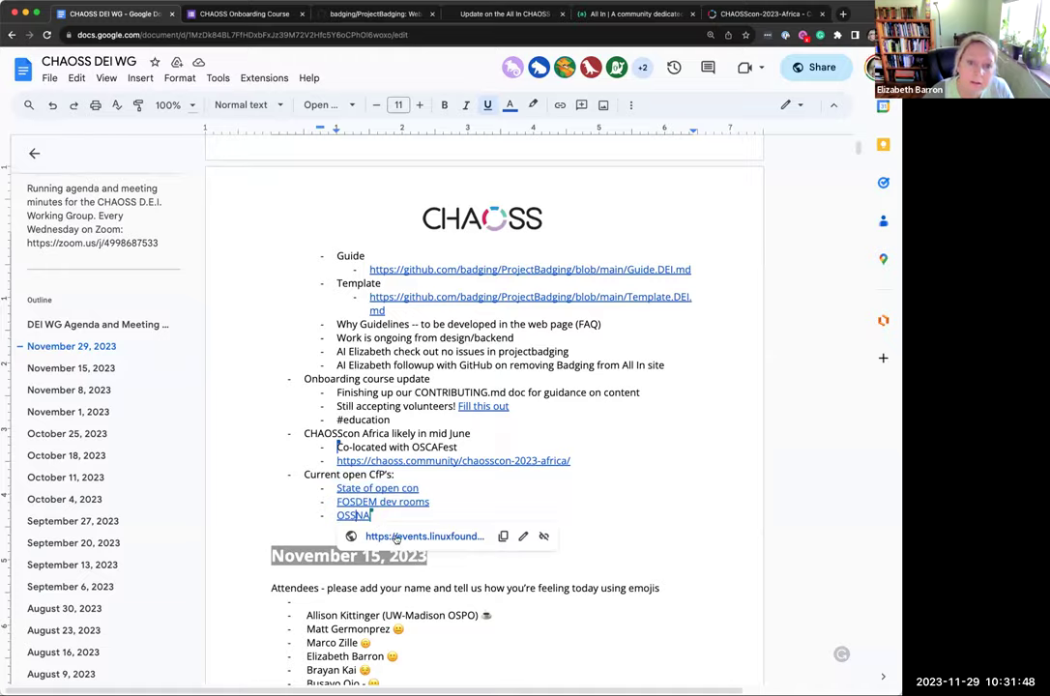
left_click(398, 536)
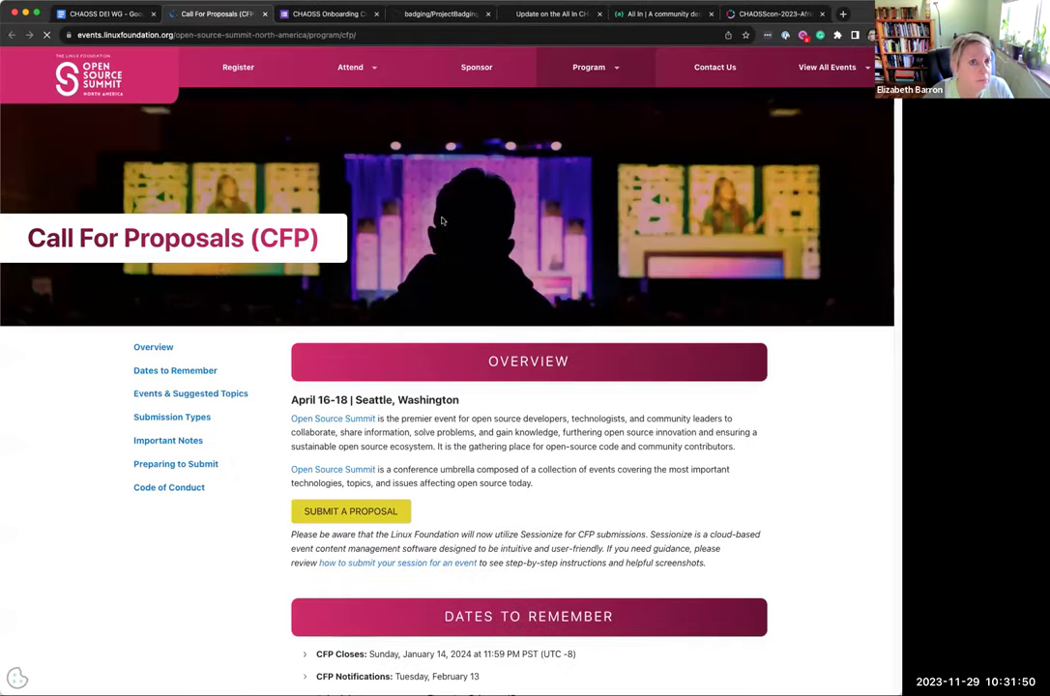
Review the OSSNA CFP page, highlighting the January 14 close and February 15 schedule dates
scroll(545, 481, "down", 2)
scroll(544, 481, "down", 3)
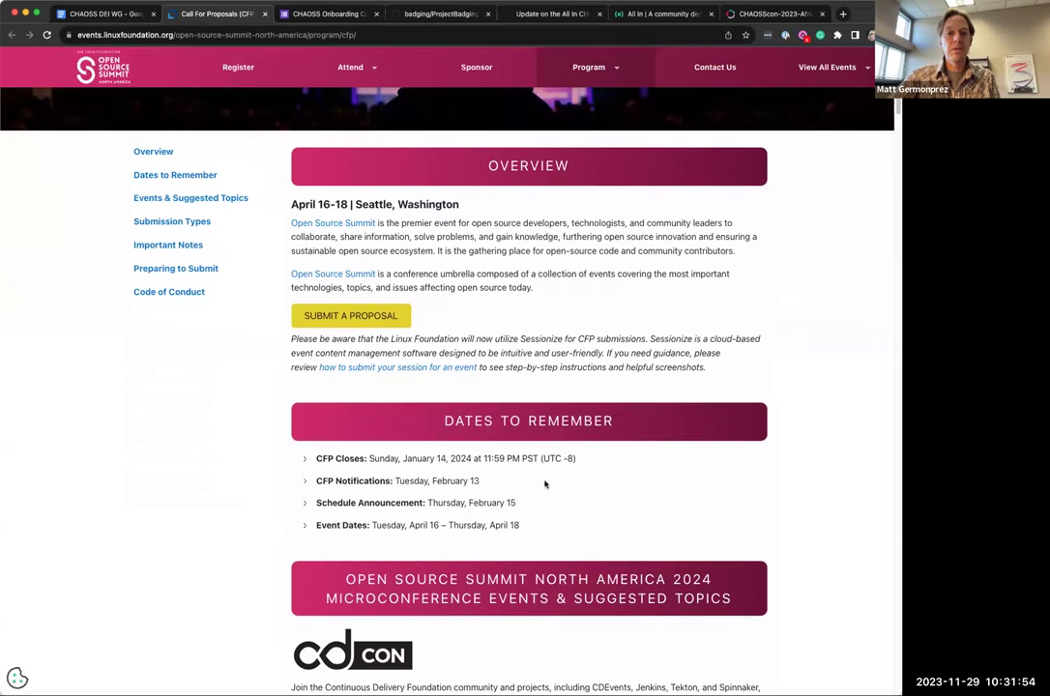
scroll(544, 483, "up", 1)
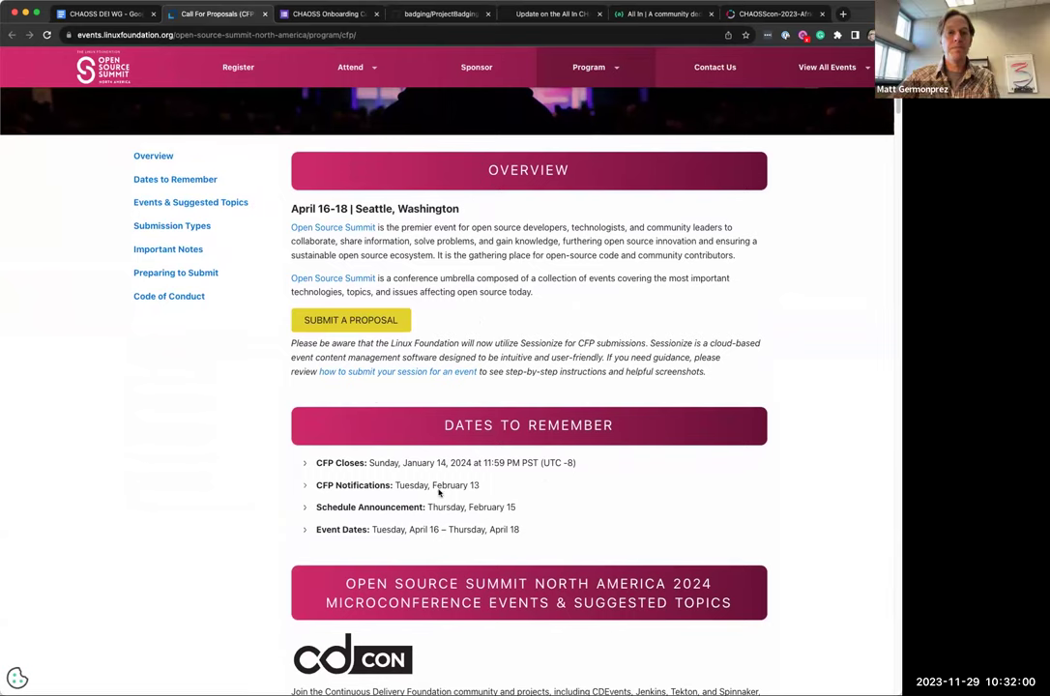
left_click_drag(317, 464, 446, 465)
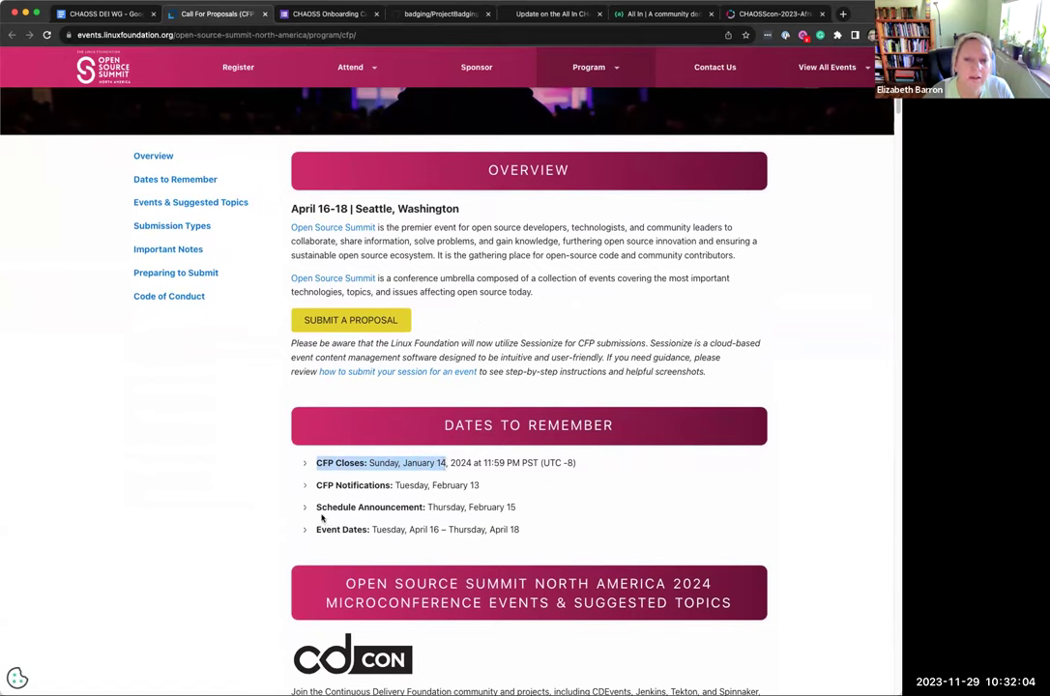
left_click_drag(317, 507, 514, 504)
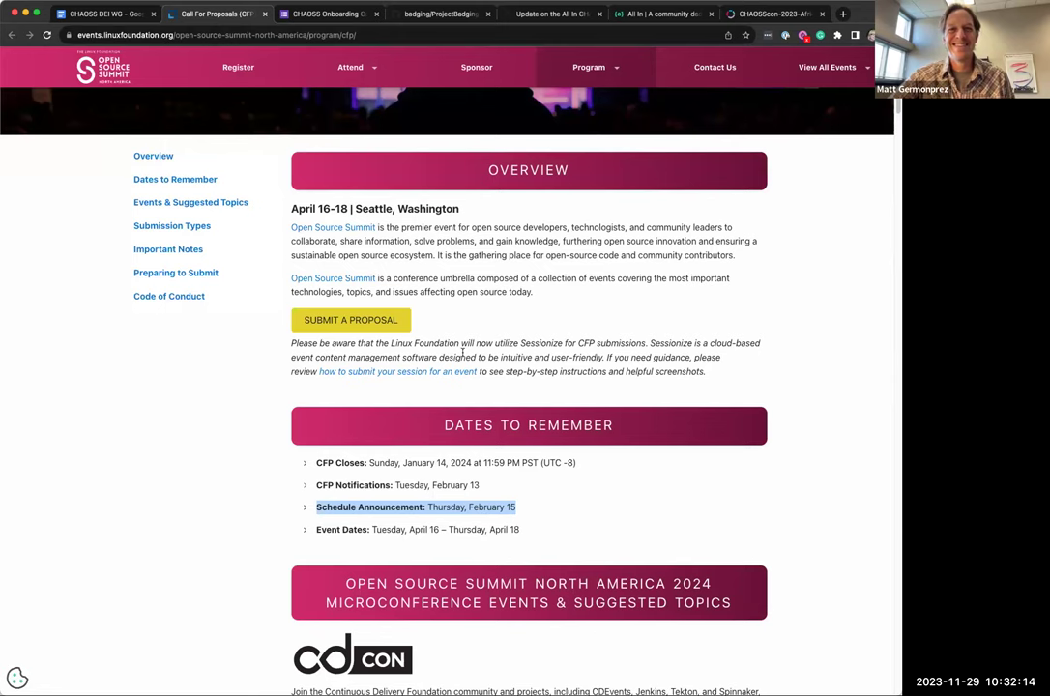
Back in the agenda, add an empty top-level bullet below OSSNA
left_click(69, 15)
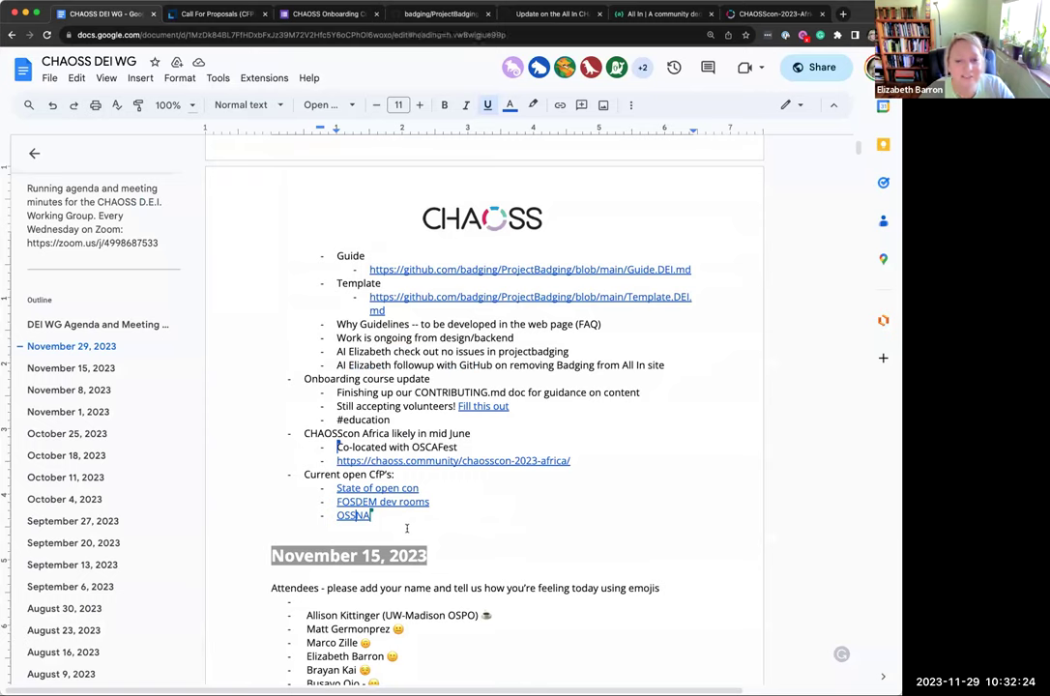
key("Return")
key("shift+Tab")
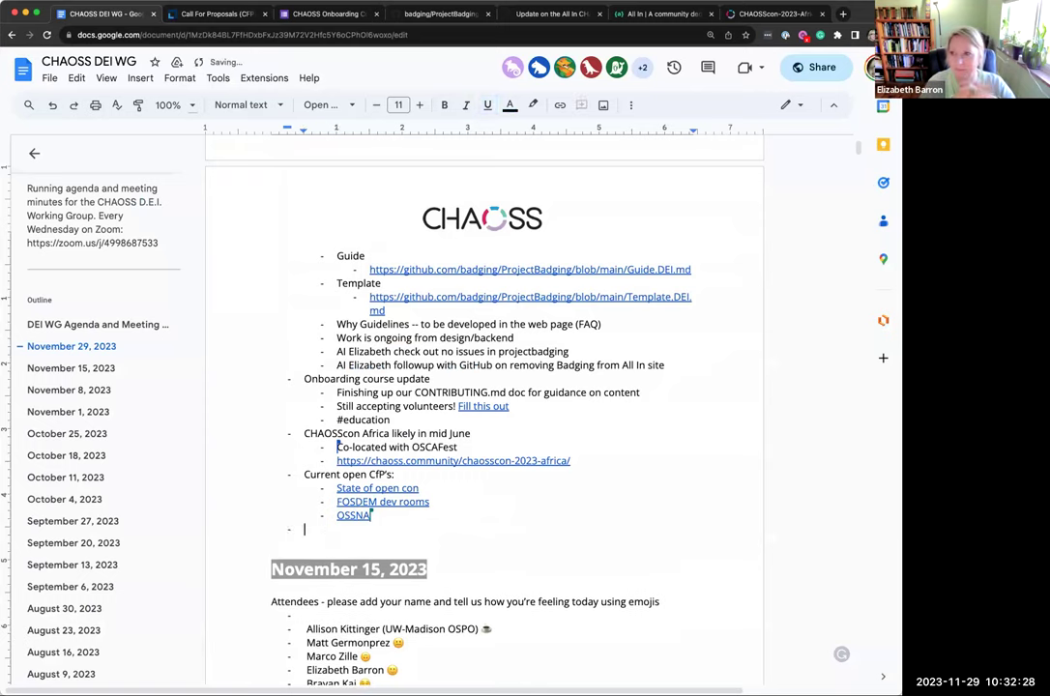